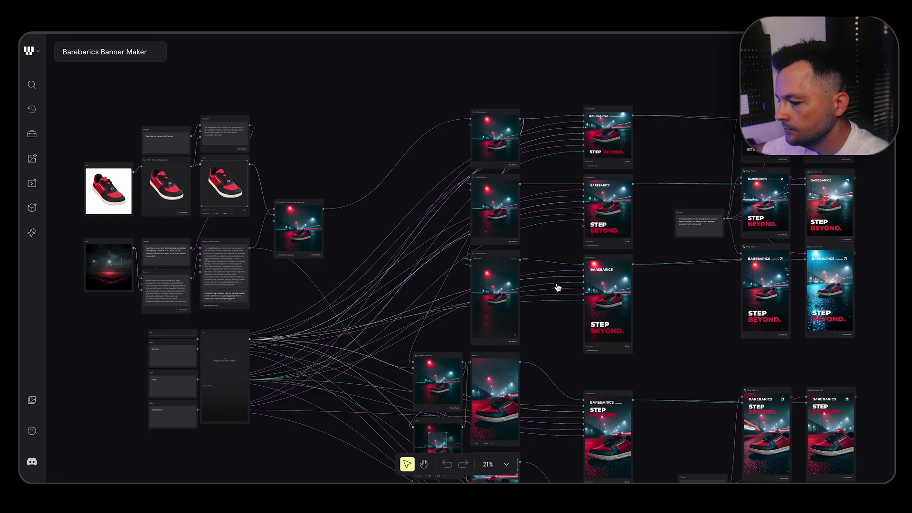
Step: Look over the finished BAREBARICS banners and their Kling and Seedance video versions, including the close-up sneaker variants
{"action": "scroll", "coordinate": [342, 301], "scroll_direction": "down", "scroll_amount": 3}
{"action": "scroll", "coordinate": [593, 276], "scroll_direction": "up", "scroll_amount": 5}
{"action": "scroll", "coordinate": [594, 275], "scroll_direction": "up", "scroll_amount": 5}
{"action": "scroll", "coordinate": [593, 276], "scroll_direction": "right", "scroll_amount": 3}
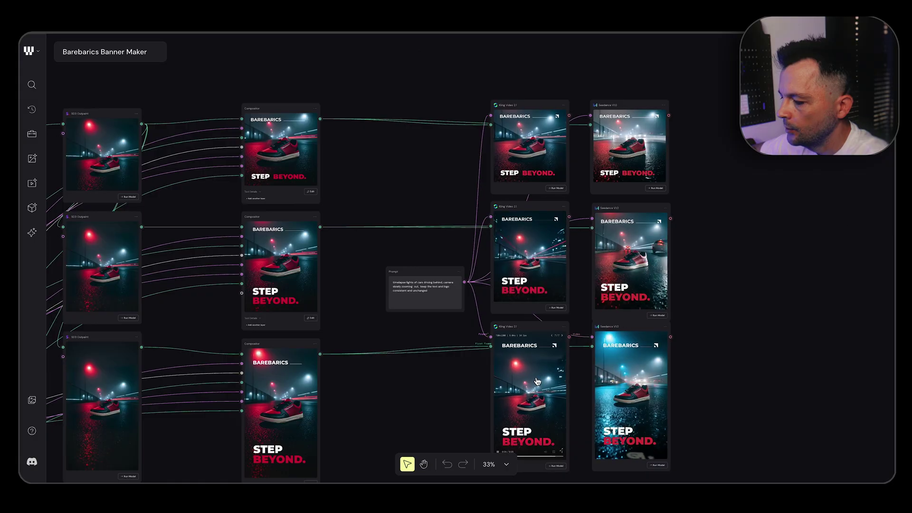
{"action": "scroll", "coordinate": [350, 309], "scroll_direction": "down", "scroll_amount": 2}
{"action": "scroll", "coordinate": [310, 221], "scroll_direction": "up", "scroll_amount": 2}
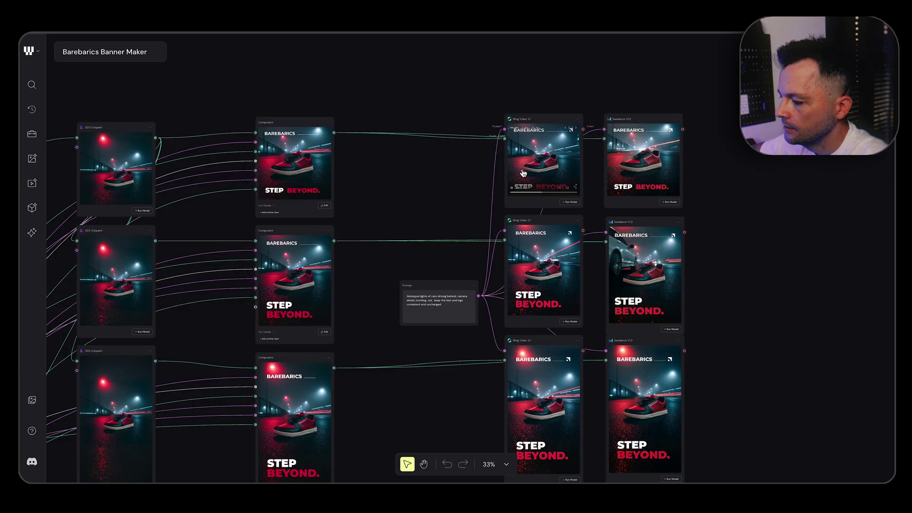
{"action": "mouse_move", "coordinate": [547, 272]}
{"action": "scroll", "coordinate": [548, 272], "scroll_direction": "down", "scroll_amount": 3}
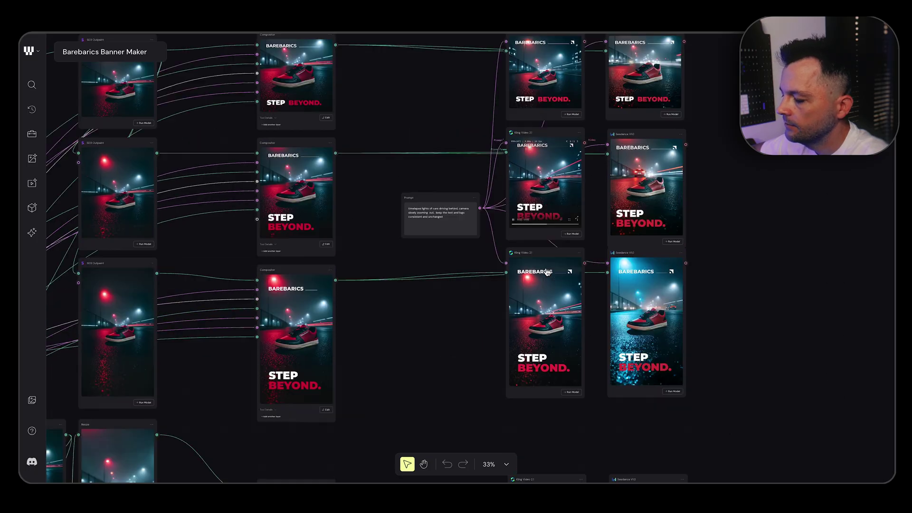
{"action": "scroll", "coordinate": [537, 321], "scroll_direction": "down", "scroll_amount": 3}
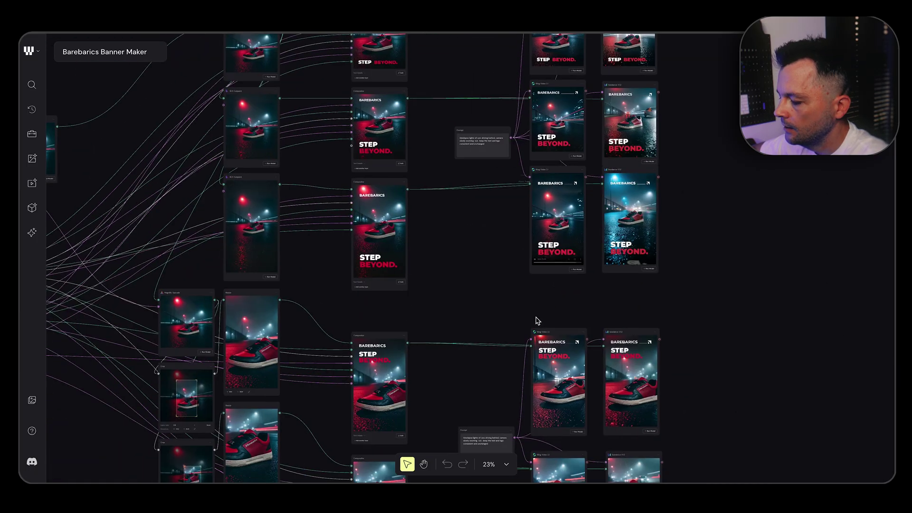
{"action": "scroll", "coordinate": [390, 421], "scroll_direction": "down", "scroll_amount": 2}
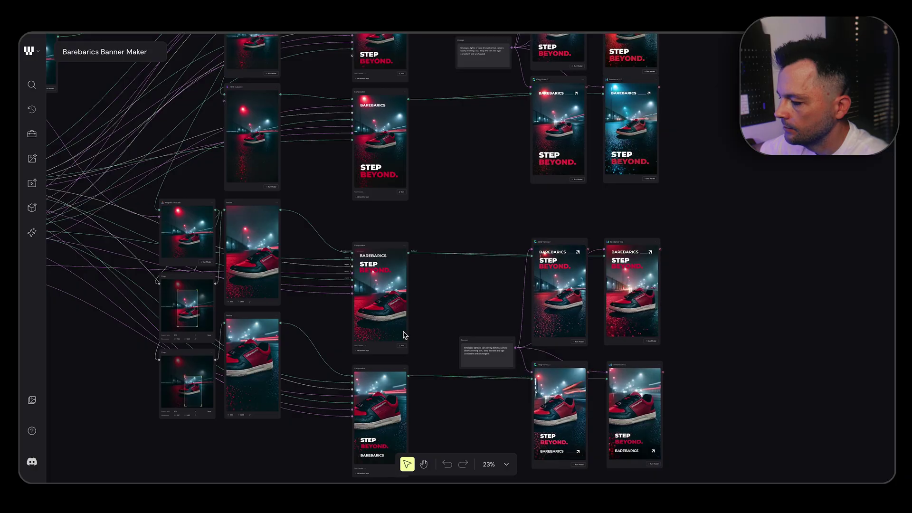
{"action": "scroll", "coordinate": [426, 321], "scroll_direction": "down", "scroll_amount": 2}
Step: Examine the sneaker branch at the workflow's start: source file, background removal, crop and the LLM subject description
{"action": "scroll", "coordinate": [426, 321], "scroll_direction": "left", "scroll_amount": 5}
{"action": "scroll", "coordinate": [426, 321], "scroll_direction": "up", "scroll_amount": 2}
{"action": "scroll", "coordinate": [425, 319], "scroll_direction": "left", "scroll_amount": 2}
{"action": "scroll", "coordinate": [426, 320], "scroll_direction": "up", "scroll_amount": 3}
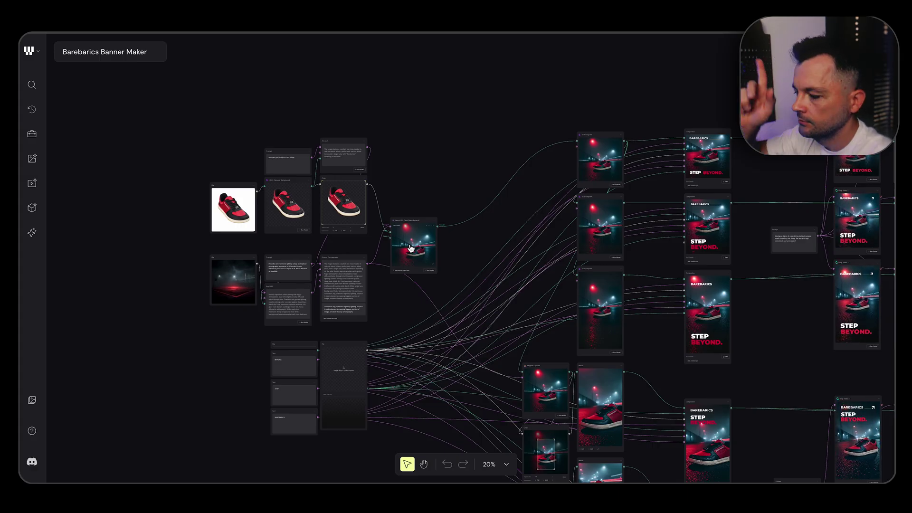
{"action": "scroll", "coordinate": [411, 247], "scroll_direction": "up", "scroll_amount": 10}
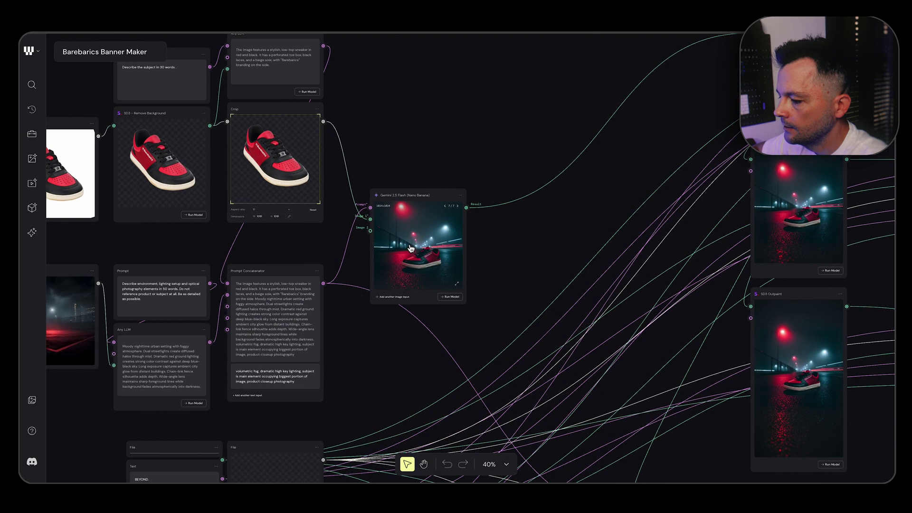
{"action": "scroll", "coordinate": [411, 248], "scroll_direction": "left", "scroll_amount": 3}
{"action": "scroll", "coordinate": [411, 248], "scroll_direction": "up", "scroll_amount": 1}
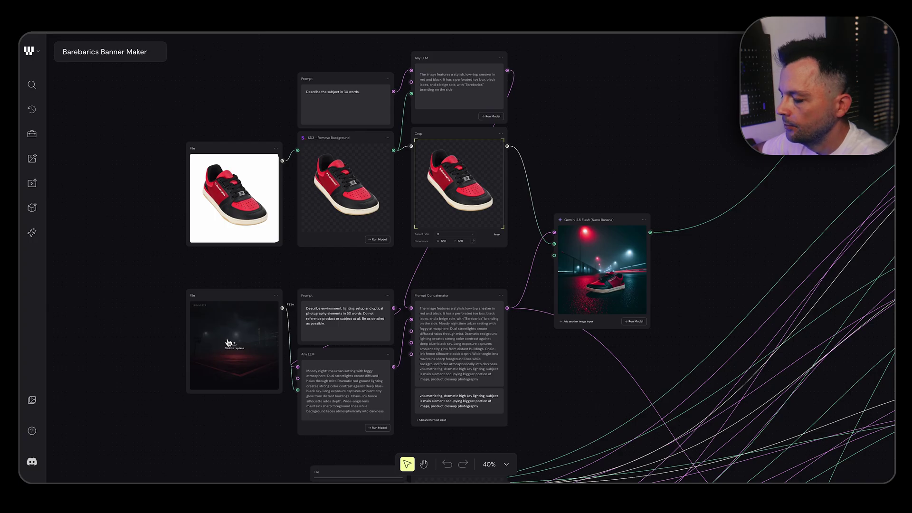
{"action": "scroll", "coordinate": [346, 283], "scroll_direction": "right", "scroll_amount": 2}
{"action": "scroll", "coordinate": [346, 283], "scroll_direction": "up", "scroll_amount": 1}
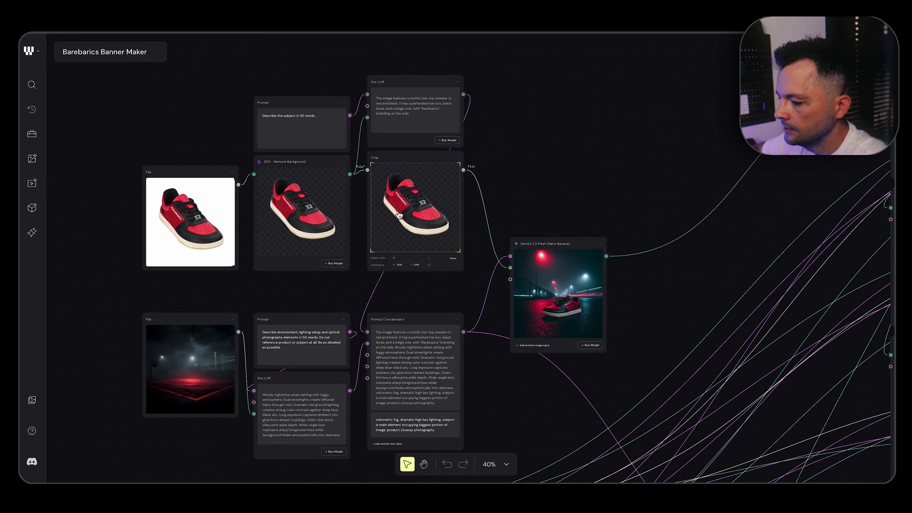
{"action": "scroll", "coordinate": [438, 249], "scroll_direction": "down", "scroll_amount": 3}
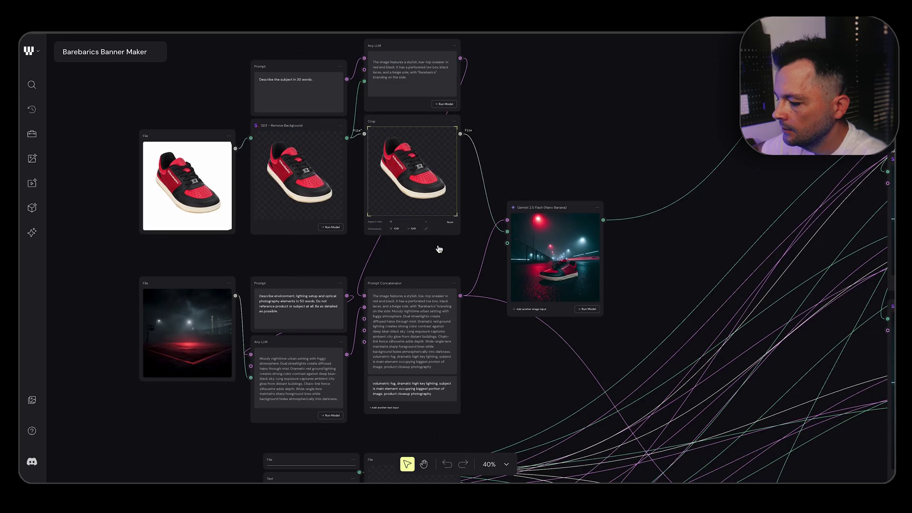
{"action": "scroll", "coordinate": [438, 248], "scroll_direction": "up", "scroll_amount": 3}
{"action": "scroll", "coordinate": [438, 249], "scroll_direction": "left", "scroll_amount": 1}
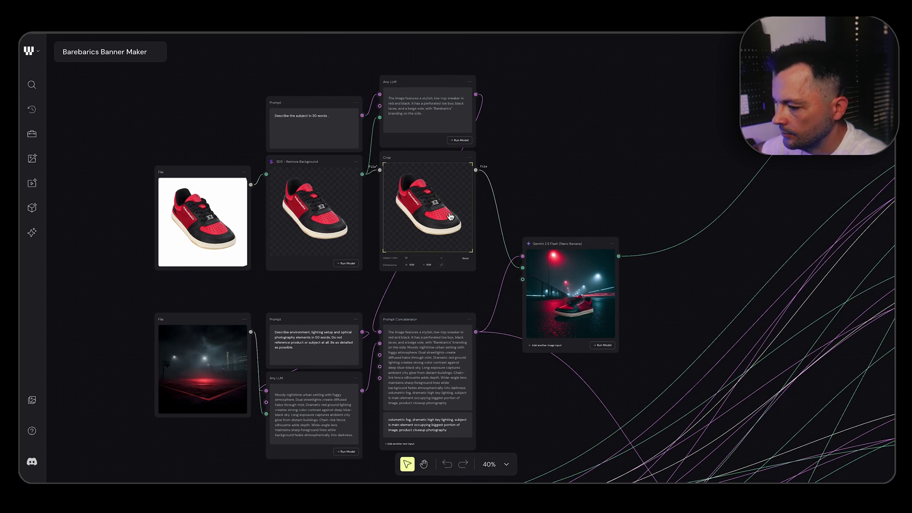
Step: Examine the environment branch: reference image, 50-word lighting prompt, Any LLM description and the Prompt Concatenator combining the texts
{"action": "scroll", "coordinate": [451, 217], "scroll_direction": "down", "scroll_amount": 5}
{"action": "scroll", "coordinate": [450, 217], "scroll_direction": "right", "scroll_amount": 2}
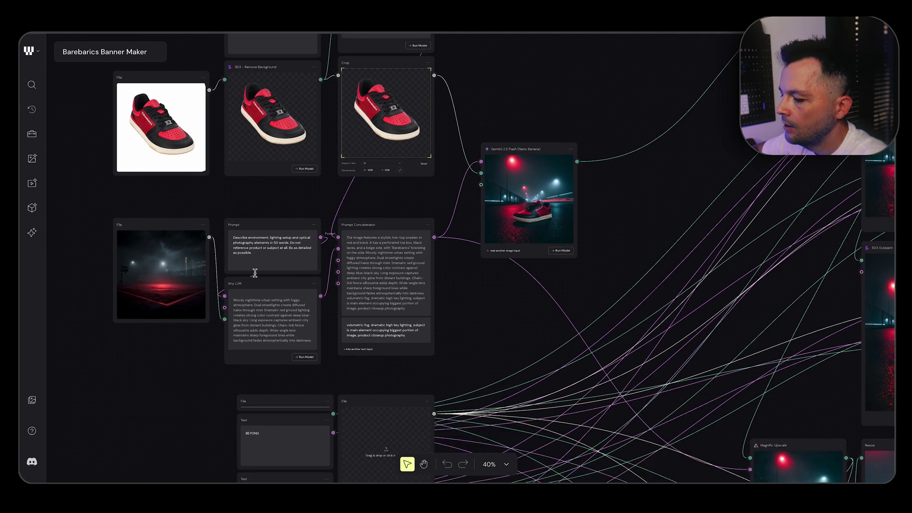
{"action": "scroll", "coordinate": [255, 272], "scroll_direction": "down", "scroll_amount": 1}
{"action": "scroll", "coordinate": [255, 273], "scroll_direction": "left", "scroll_amount": 1}
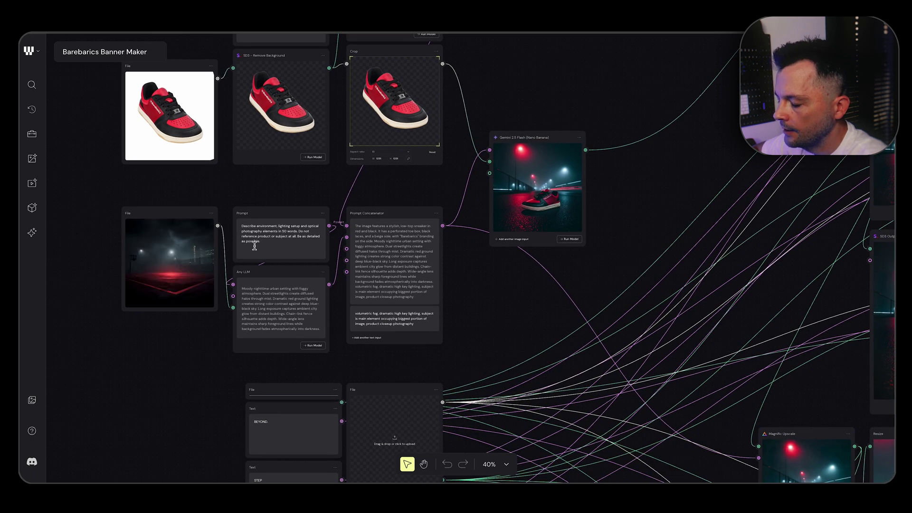
{"action": "mouse_move", "coordinate": [262, 298]}
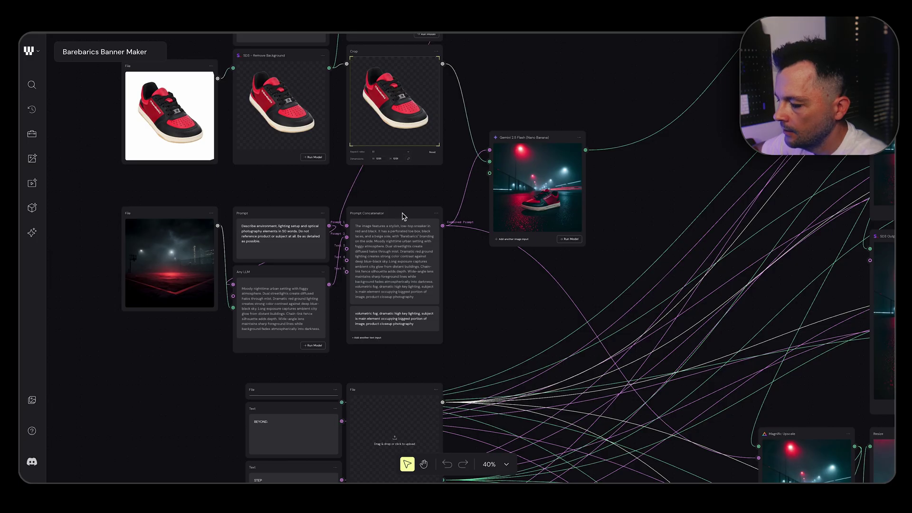
{"action": "scroll", "coordinate": [368, 231], "scroll_direction": "up", "scroll_amount": 2}
{"action": "scroll", "coordinate": [367, 230], "scroll_direction": "up", "scroll_amount": 2}
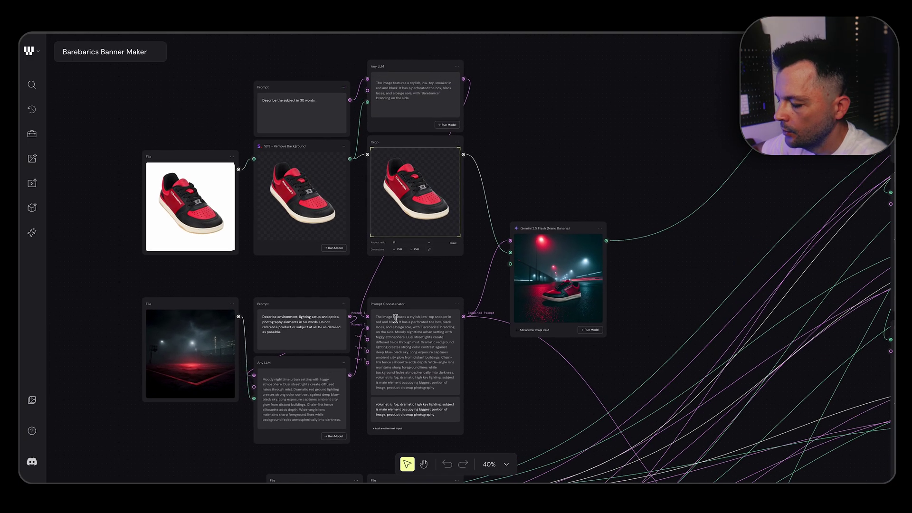
{"action": "scroll", "coordinate": [396, 318], "scroll_direction": "up", "scroll_amount": 3}
{"action": "scroll", "coordinate": [400, 307], "scroll_direction": "down", "scroll_amount": 3}
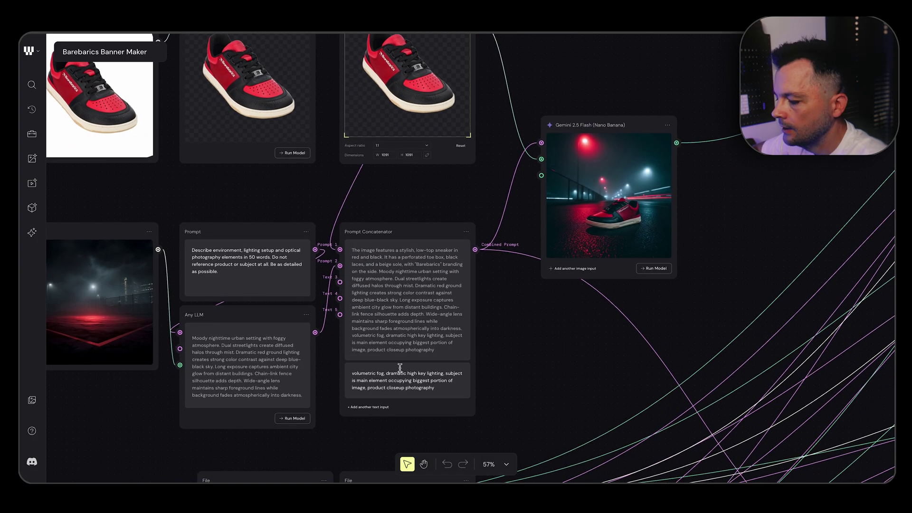
Step: Highlight the additional text in the Prompt Concatenator about volumetric fog, high key lighting and product closeup photography to review it
{"action": "left_click_drag", "start_coordinate": [440, 388], "coordinate": [355, 370]}
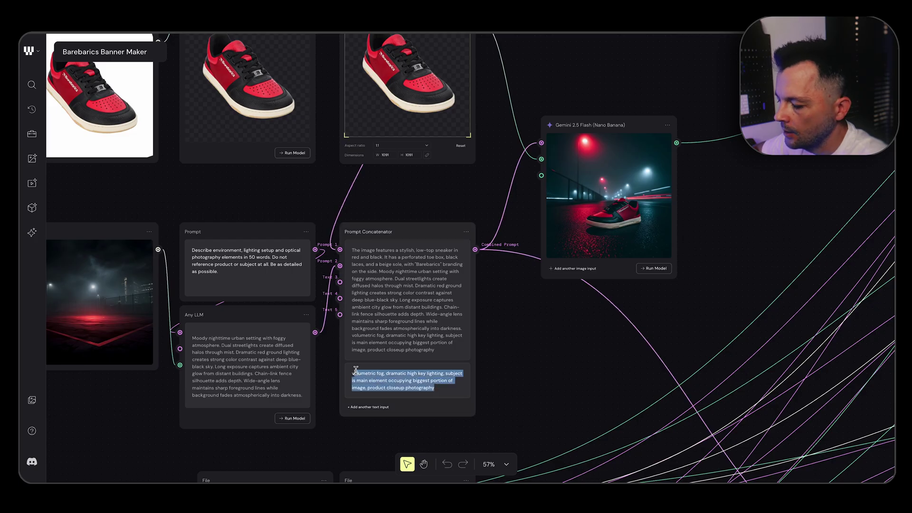
{"action": "left_click", "coordinate": [375, 377]}
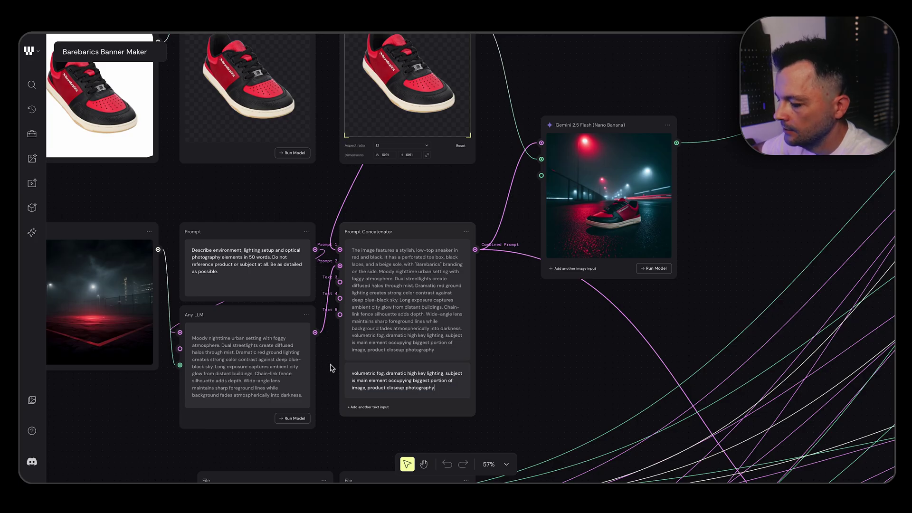
{"action": "key", "text": "ctrl+a"}
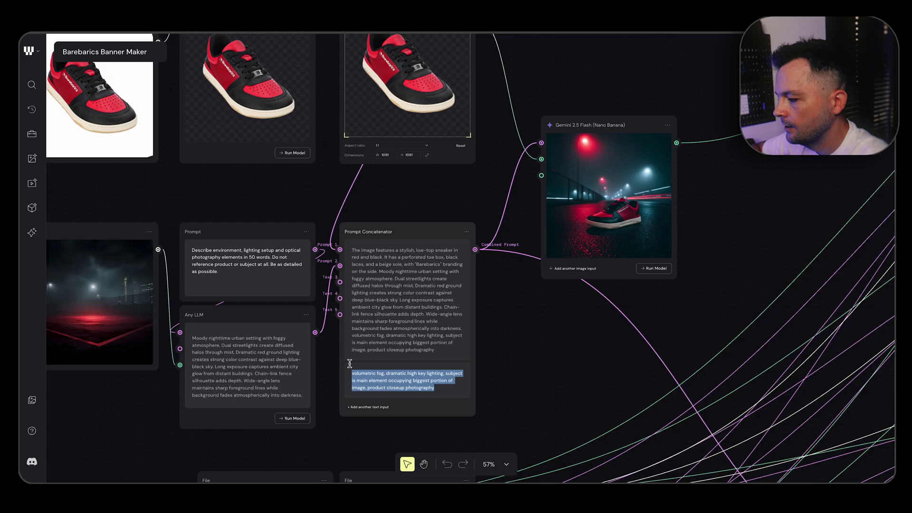
{"action": "left_click", "coordinate": [483, 381]}
Step: Select the Gemini 2.5 Flash (Nano Banana) node and trace its connections back to the Crop and Prompt Concatenator nodes
{"action": "scroll", "coordinate": [483, 382], "scroll_direction": "right", "scroll_amount": 1}
{"action": "scroll", "coordinate": [483, 381], "scroll_direction": "up", "scroll_amount": 2}
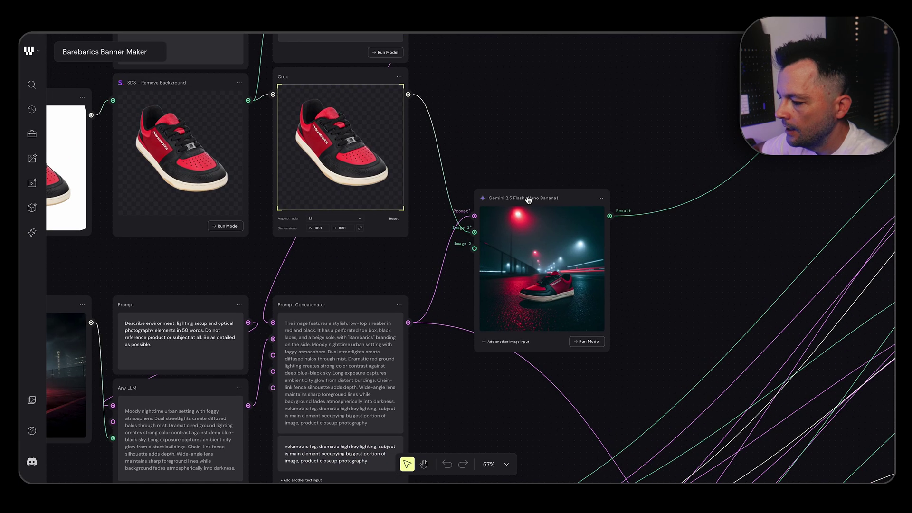
{"action": "left_click", "coordinate": [528, 199]}
{"action": "scroll", "coordinate": [475, 266], "scroll_direction": "down", "scroll_amount": 1}
{"action": "scroll", "coordinate": [475, 266], "scroll_direction": "left", "scroll_amount": 2}
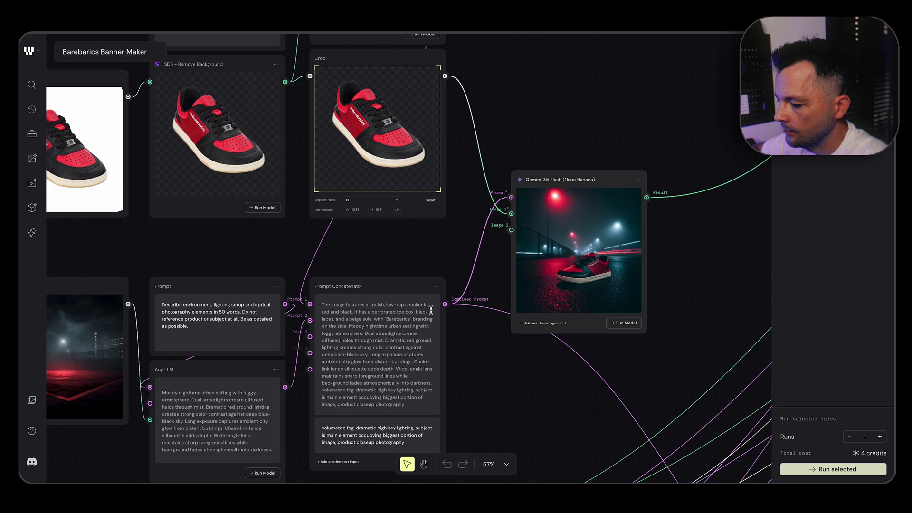
{"action": "scroll", "coordinate": [489, 274], "scroll_direction": "down", "scroll_amount": 5}
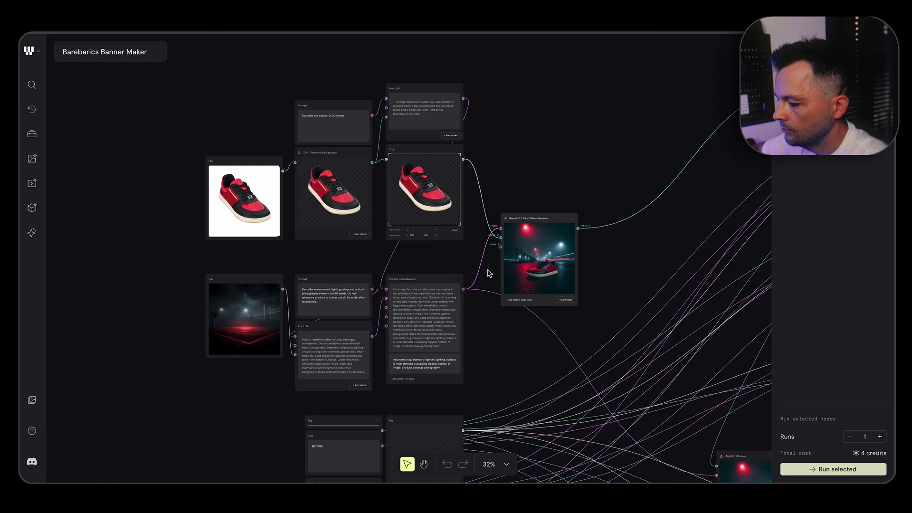
{"action": "scroll", "coordinate": [489, 273], "scroll_direction": "up", "scroll_amount": 2}
{"action": "scroll", "coordinate": [490, 273], "scroll_direction": "right", "scroll_amount": 1}
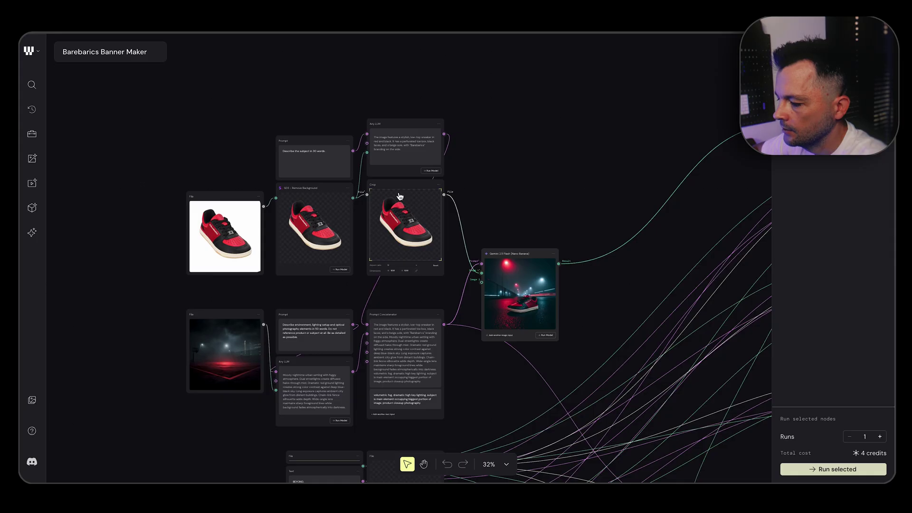
Step: Inspect the Gemini 2.5 Flash node's image inputs and its generated sneaker scene up close
{"action": "scroll", "coordinate": [380, 332], "scroll_direction": "up", "scroll_amount": 4}
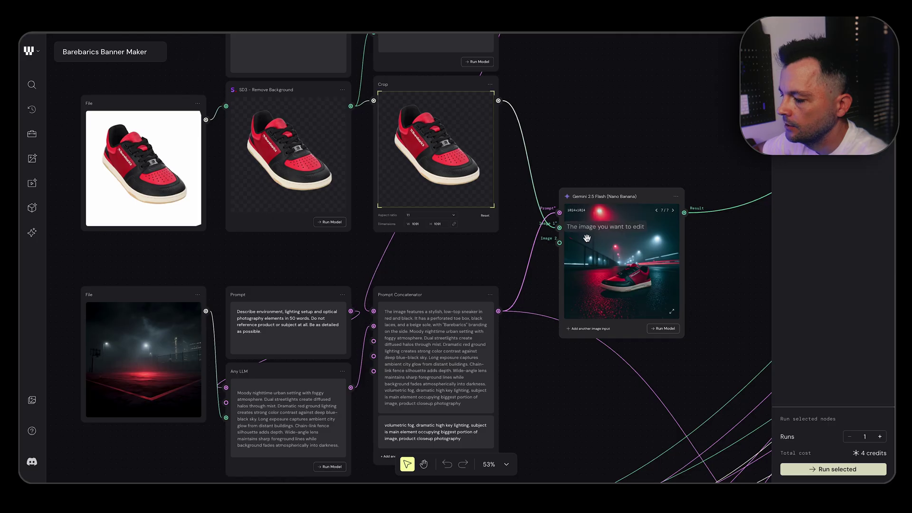
{"action": "left_click_drag", "start_coordinate": [599, 211], "coordinate": [514, 213]}
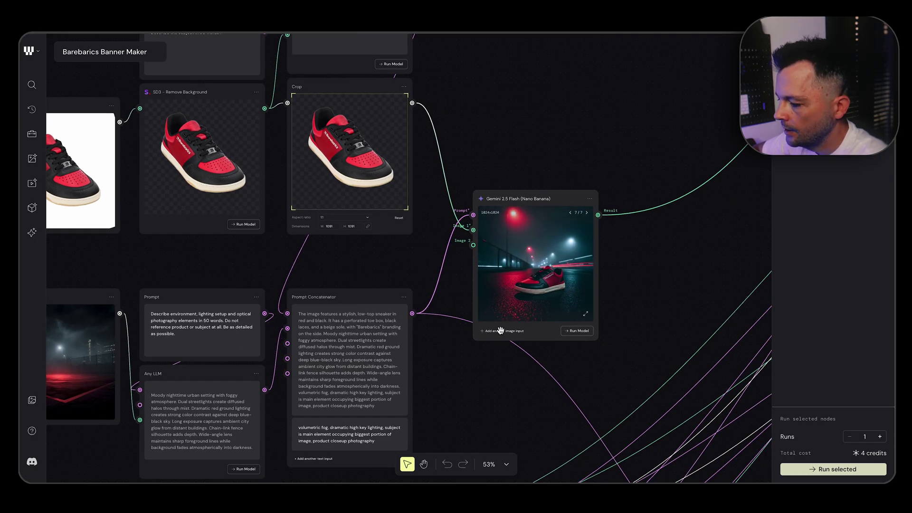
{"action": "scroll", "coordinate": [574, 333], "scroll_direction": "up", "scroll_amount": 5}
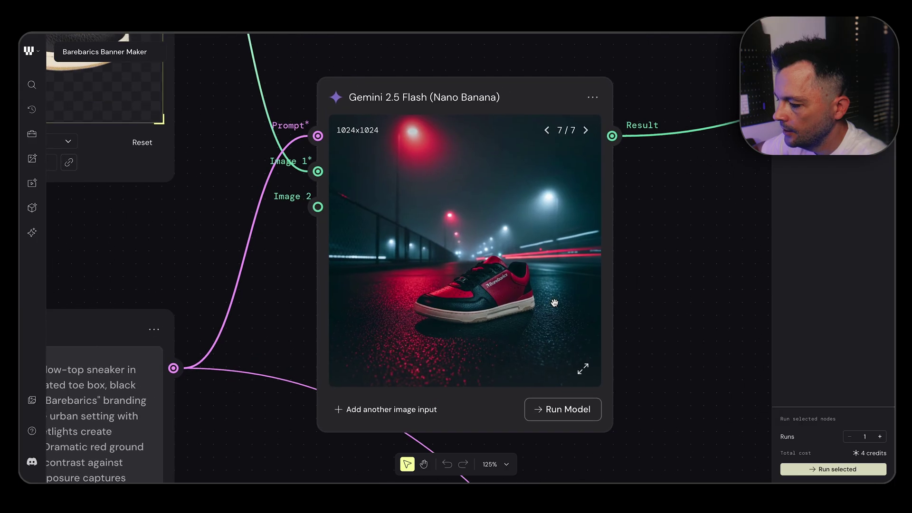
{"action": "scroll", "coordinate": [470, 292], "scroll_direction": "down", "scroll_amount": 5}
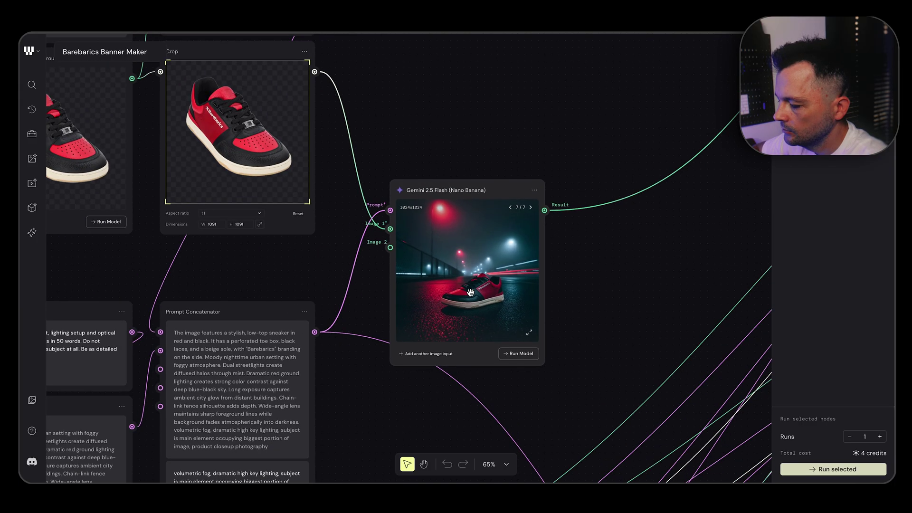
{"action": "scroll", "coordinate": [471, 291], "scroll_direction": "right", "scroll_amount": 5}
{"action": "scroll", "coordinate": [471, 295], "scroll_direction": "right", "scroll_amount": 1}
{"action": "scroll", "coordinate": [471, 297], "scroll_direction": "down", "scroll_amount": 2}
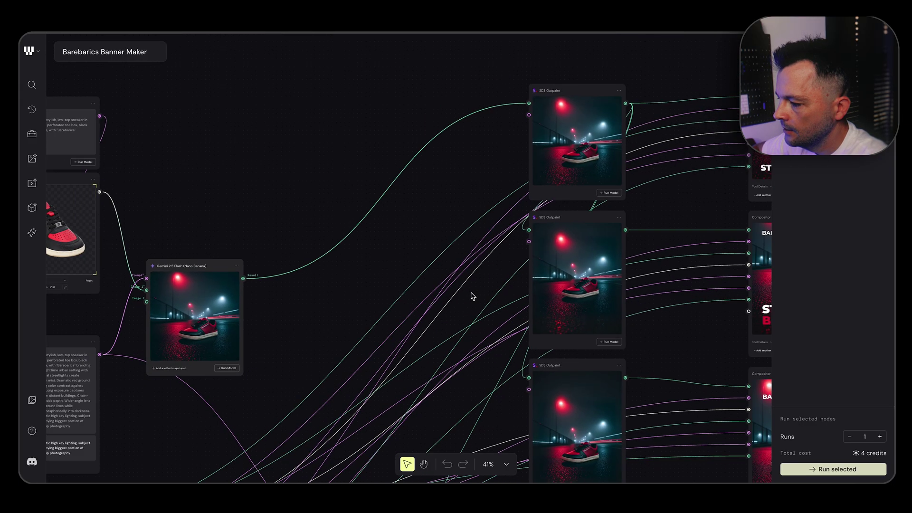
{"action": "scroll", "coordinate": [236, 326], "scroll_direction": "up", "scroll_amount": 5}
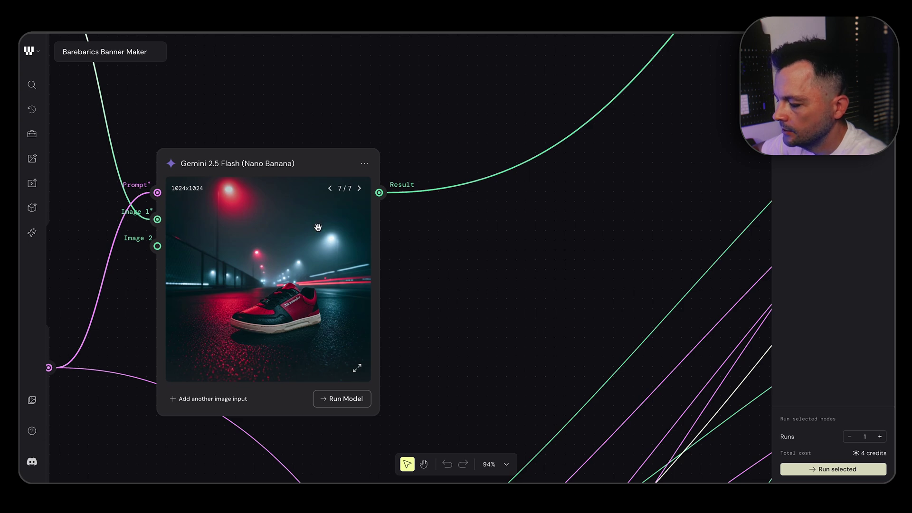
Step: Examine the SD3 Outpaint nodes that extend the sneaker scene into different formats and the compositors they feed
{"action": "scroll", "coordinate": [318, 227], "scroll_direction": "down", "scroll_amount": 5}
{"action": "scroll", "coordinate": [318, 228], "scroll_direction": "right", "scroll_amount": 4}
{"action": "scroll", "coordinate": [318, 228], "scroll_direction": "up", "scroll_amount": 2}
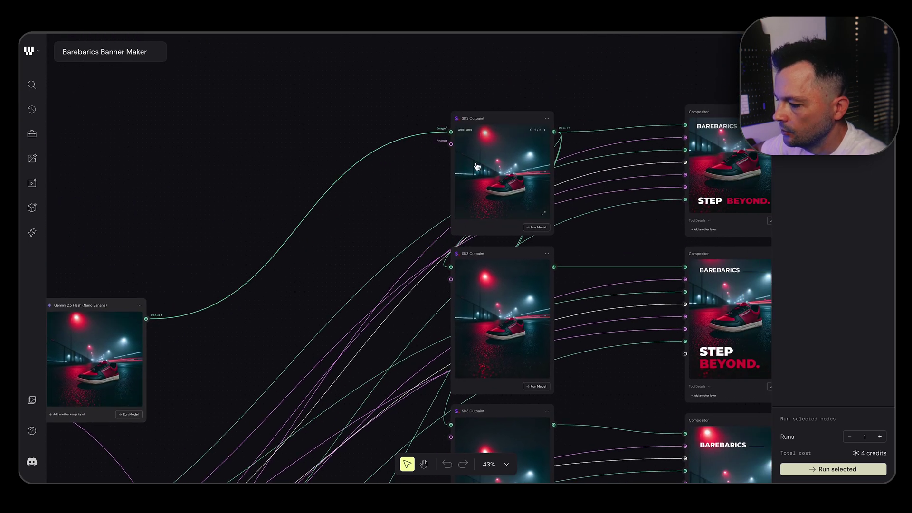
{"action": "scroll", "coordinate": [468, 139], "scroll_direction": "up", "scroll_amount": 5}
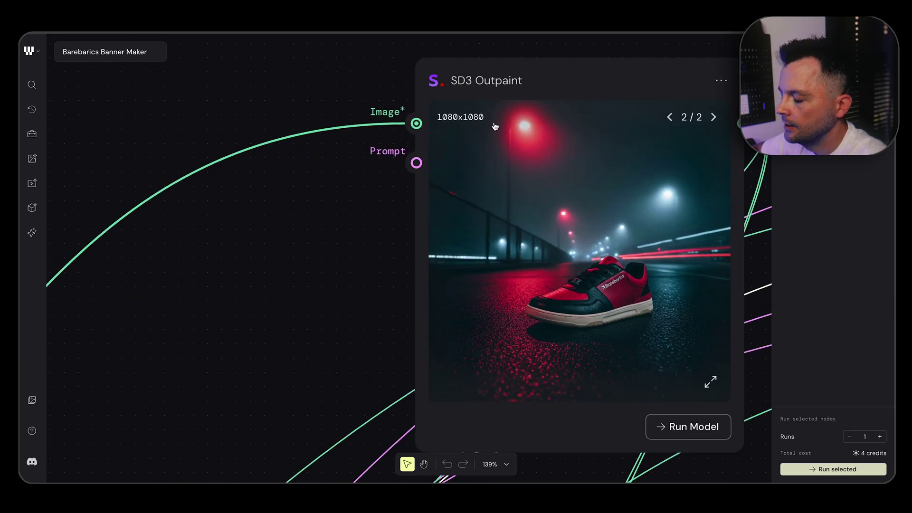
{"action": "scroll", "coordinate": [500, 128], "scroll_direction": "down", "scroll_amount": 8}
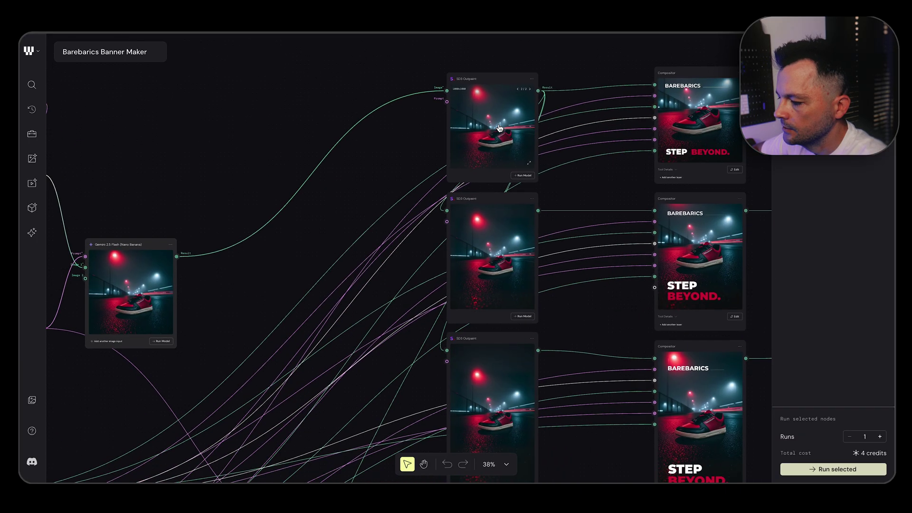
{"action": "scroll", "coordinate": [500, 128], "scroll_direction": "down", "scroll_amount": 2}
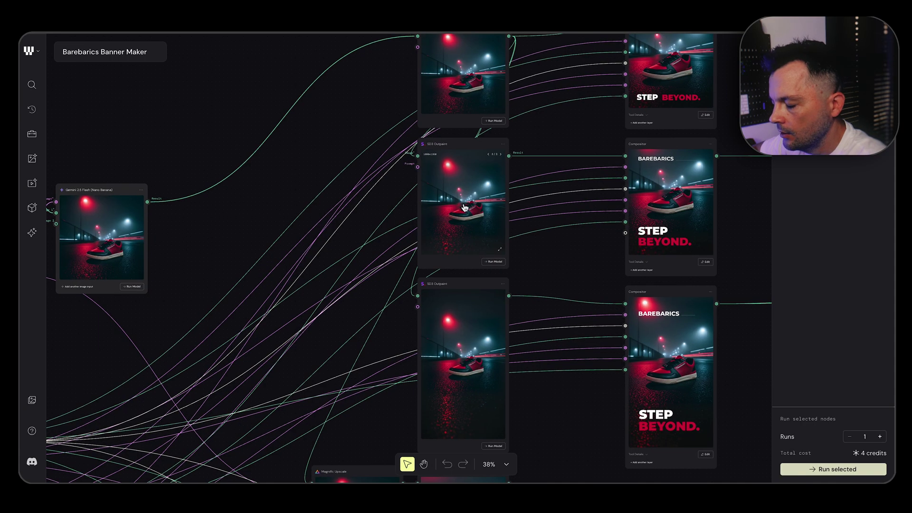
{"action": "scroll", "coordinate": [465, 207], "scroll_direction": "down", "scroll_amount": 2}
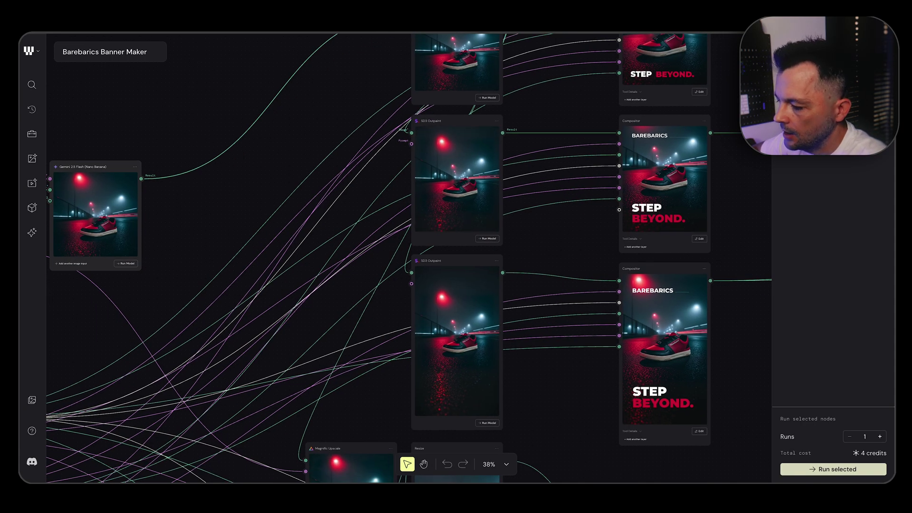
{"action": "scroll", "coordinate": [502, 302], "scroll_direction": "down", "scroll_amount": 6}
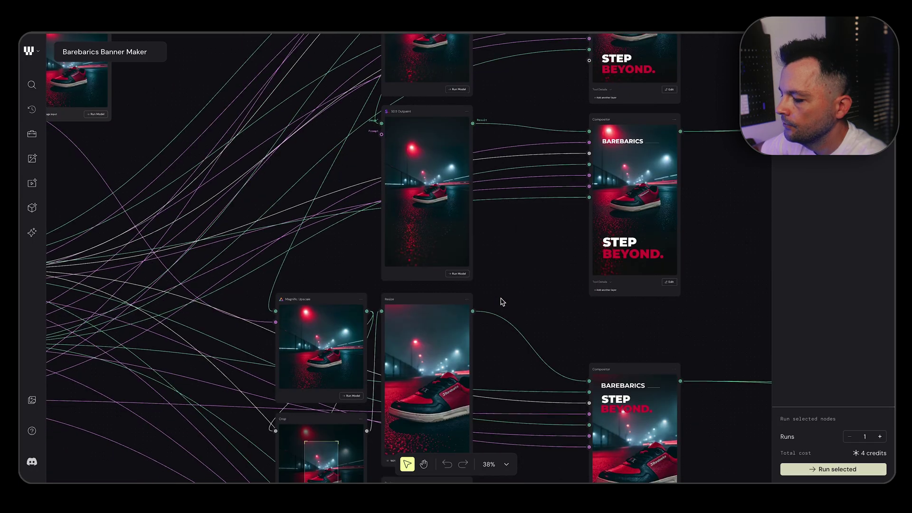
Step: Examine the Magnific Upscale node and the Crop and Resize nodes that turn its sneaker scene into vertical close-ups
{"action": "scroll", "coordinate": [477, 234], "scroll_direction": "down", "scroll_amount": 3}
{"action": "scroll", "coordinate": [476, 235], "scroll_direction": "down", "scroll_amount": 3}
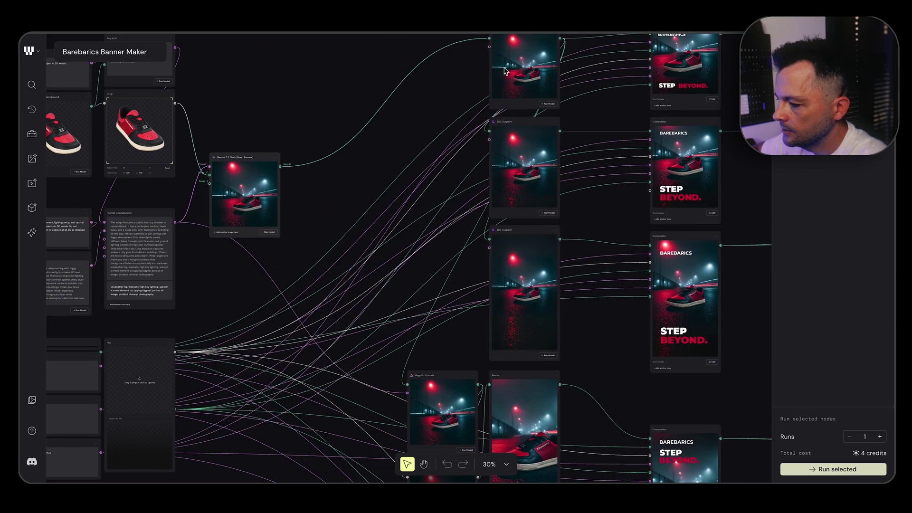
{"action": "scroll", "coordinate": [446, 402], "scroll_direction": "up", "scroll_amount": 5}
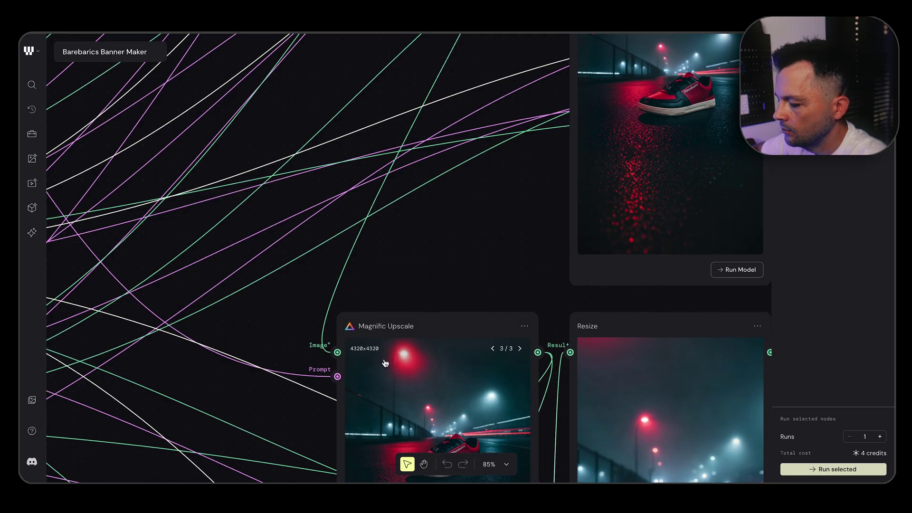
{"action": "scroll", "coordinate": [385, 363], "scroll_direction": "down", "scroll_amount": 5}
{"action": "scroll", "coordinate": [384, 363], "scroll_direction": "down", "scroll_amount": 2}
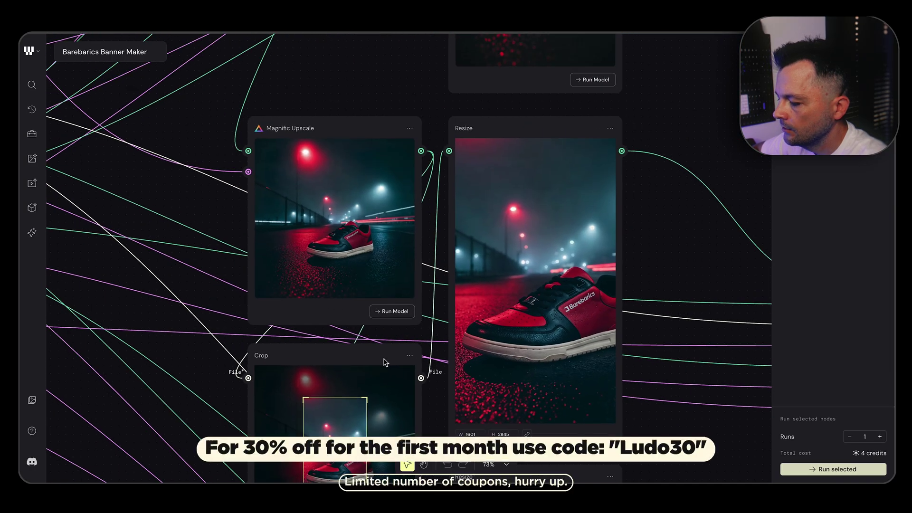
{"action": "scroll", "coordinate": [385, 363], "scroll_direction": "down", "scroll_amount": 4}
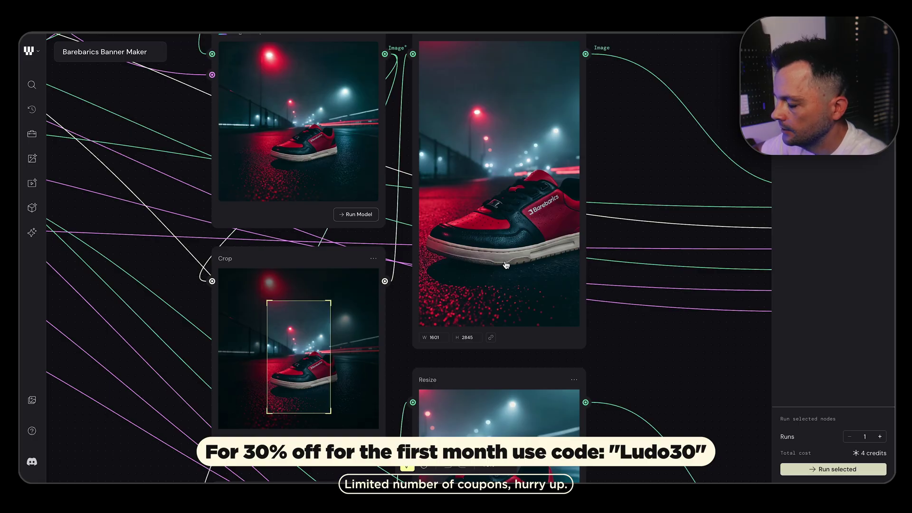
{"action": "scroll", "coordinate": [554, 280], "scroll_direction": "down", "scroll_amount": 3}
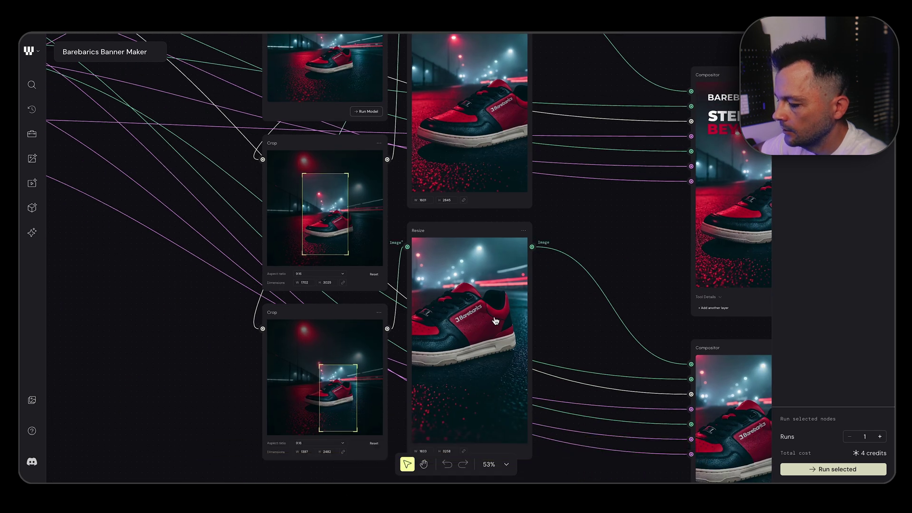
{"action": "scroll", "coordinate": [499, 324], "scroll_direction": "down", "scroll_amount": 5}
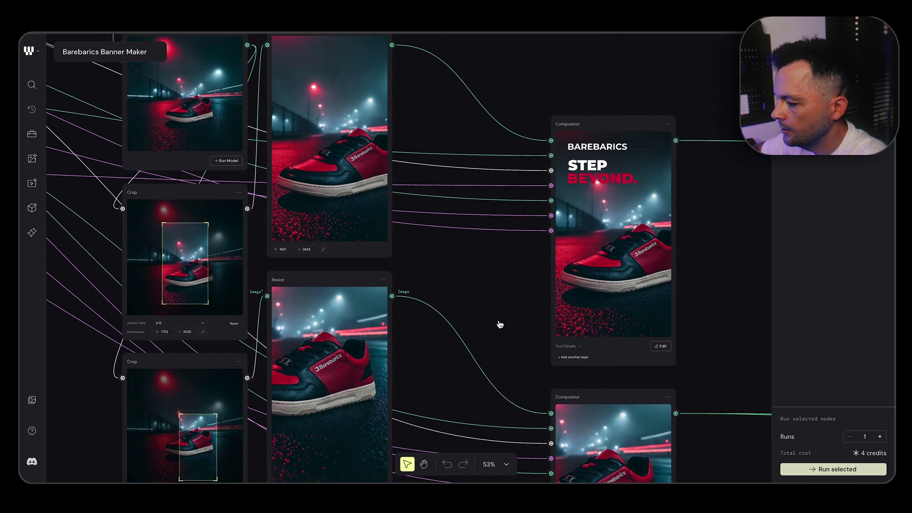
Step: Inspect the square SD3 Outpaint image and the Compositor that adds the text layers to it
{"action": "scroll", "coordinate": [500, 324], "scroll_direction": "up", "scroll_amount": 3}
{"action": "scroll", "coordinate": [500, 325], "scroll_direction": "right", "scroll_amount": 2}
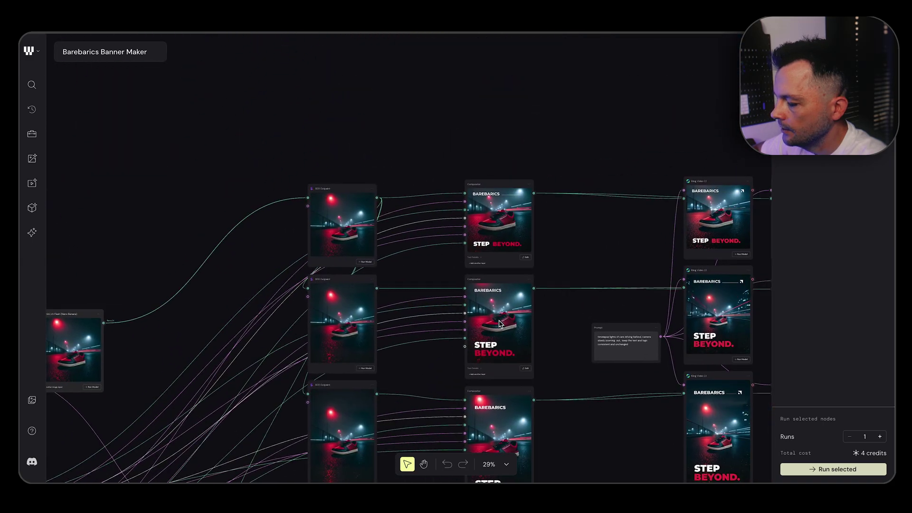
{"action": "scroll", "coordinate": [499, 232], "scroll_direction": "up", "scroll_amount": 5}
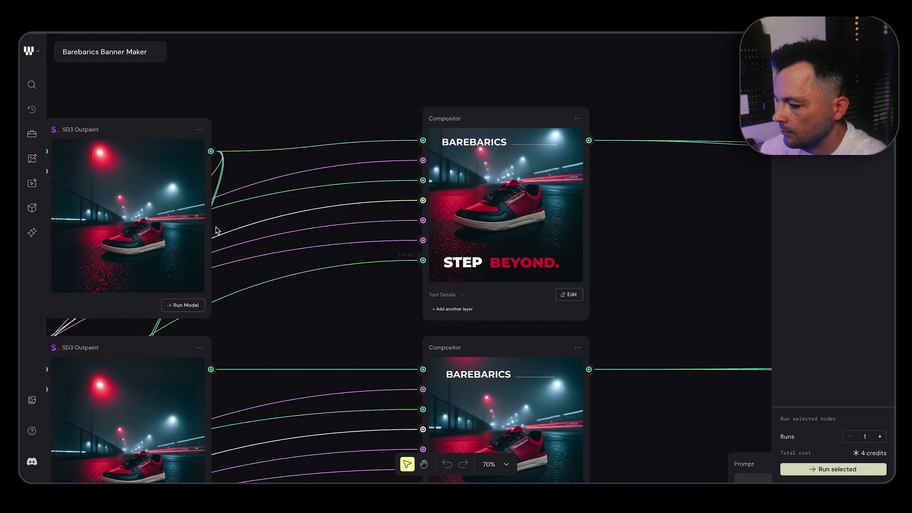
{"action": "scroll", "coordinate": [400, 268], "scroll_direction": "down", "scroll_amount": 5}
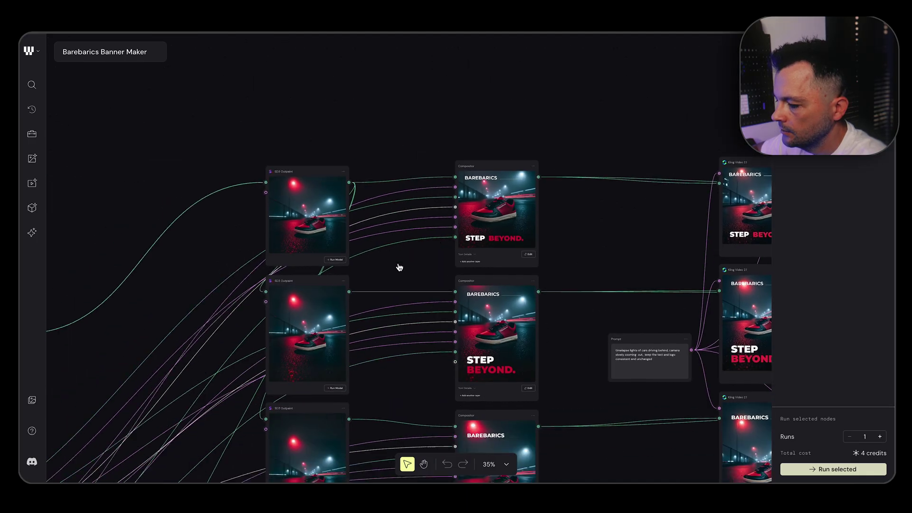
Step: Examine the BEYOND., STEP and BAREBARICS text nodes and the neighbouring File nodes that feed the compositors
{"action": "scroll", "coordinate": [399, 268], "scroll_direction": "left", "scroll_amount": 10}
{"action": "scroll", "coordinate": [399, 267], "scroll_direction": "down", "scroll_amount": 4}
{"action": "scroll", "coordinate": [399, 268], "scroll_direction": "up", "scroll_amount": 1}
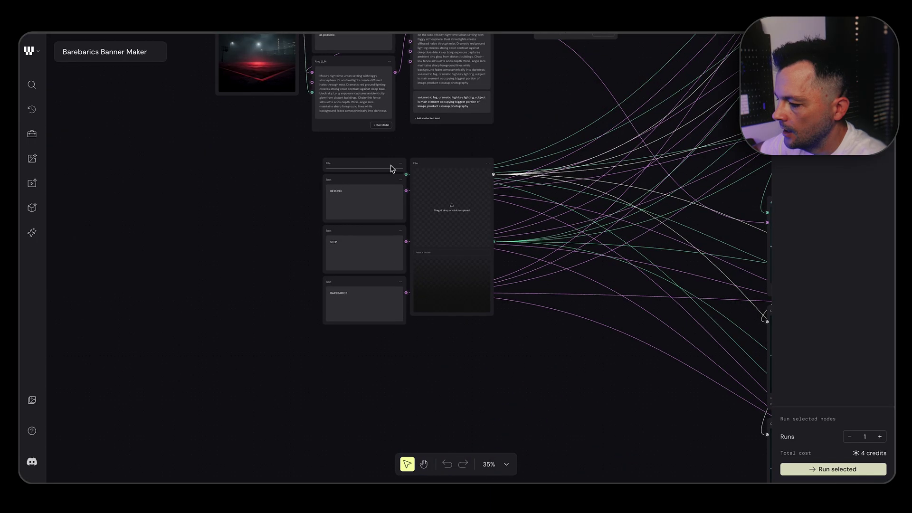
{"action": "scroll", "coordinate": [375, 179], "scroll_direction": "up", "scroll_amount": 4}
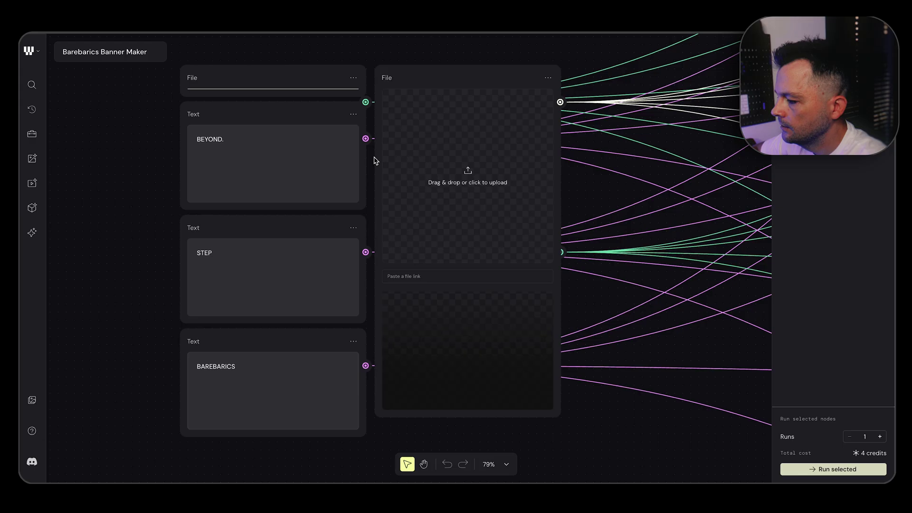
{"action": "left_click_drag", "start_coordinate": [411, 189], "coordinate": [308, 217]}
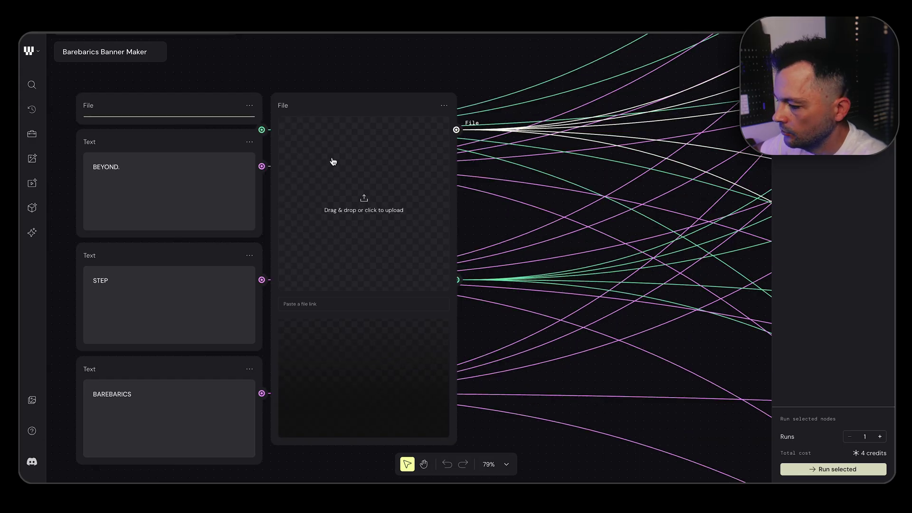
{"action": "scroll", "coordinate": [369, 256], "scroll_direction": "down", "scroll_amount": 3}
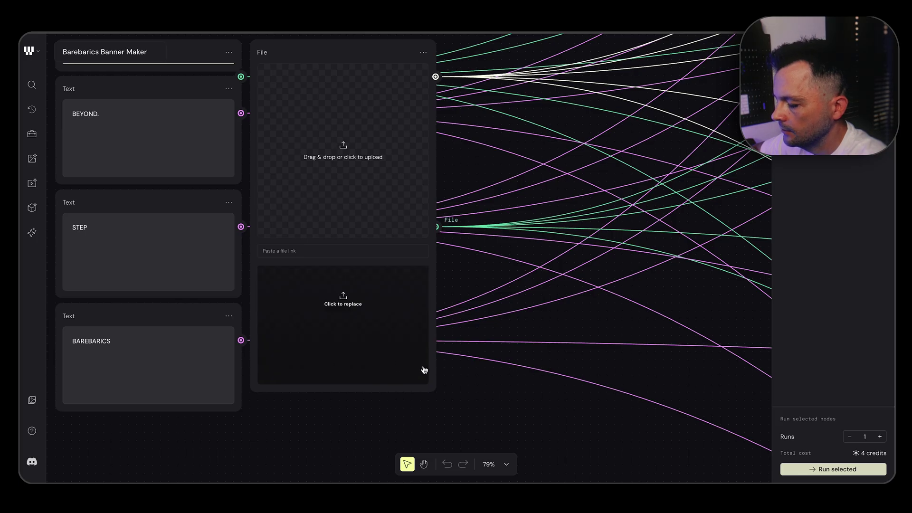
{"action": "scroll", "coordinate": [469, 373], "scroll_direction": "down", "scroll_amount": 6}
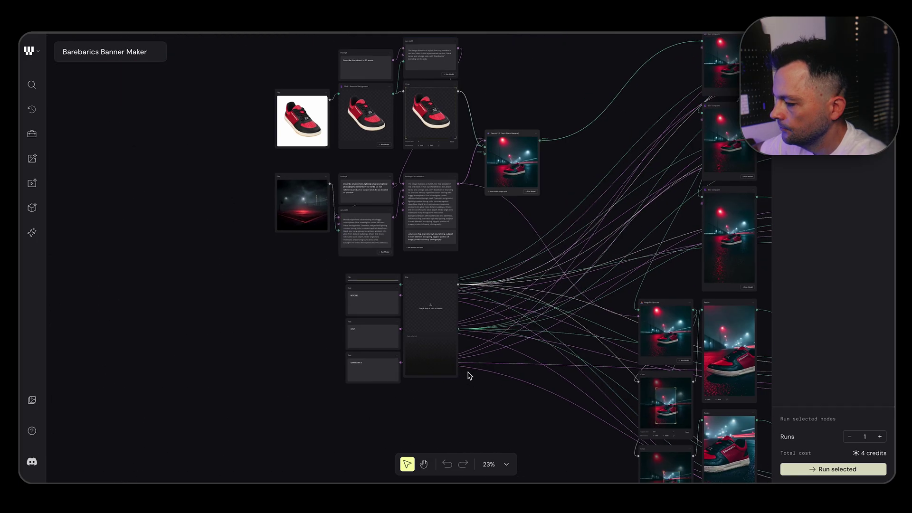
Step: Open the middle SD3 Outpaint format's Compositor for editing, review its layers and canvas, and close it
{"action": "scroll", "coordinate": [454, 208], "scroll_direction": "right", "scroll_amount": 5}
{"action": "scroll", "coordinate": [454, 208], "scroll_direction": "up", "scroll_amount": 5}
{"action": "scroll", "coordinate": [454, 207], "scroll_direction": "down", "scroll_amount": 3}
{"action": "scroll", "coordinate": [452, 285], "scroll_direction": "down", "scroll_amount": 1}
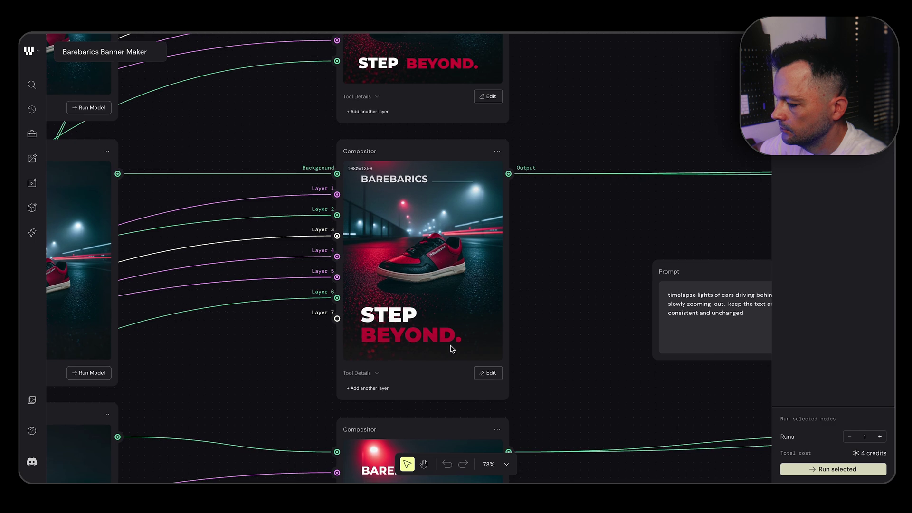
{"action": "left_click", "coordinate": [489, 375]}
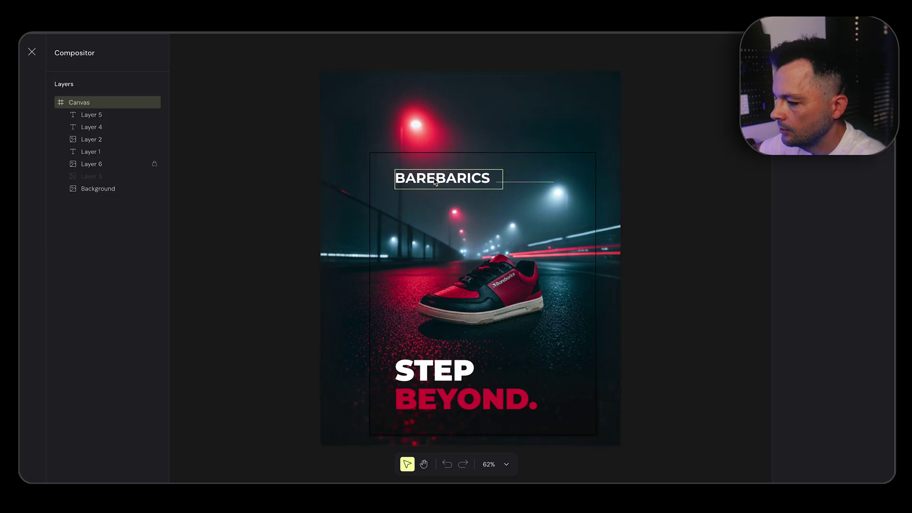
{"action": "left_click", "coordinate": [32, 52]}
Step: Compare the square and portrait Compositor banners with their SD3 Outpaint sources and Kling Video 2.1 versions
{"action": "scroll", "coordinate": [414, 233], "scroll_direction": "up", "scroll_amount": 5}
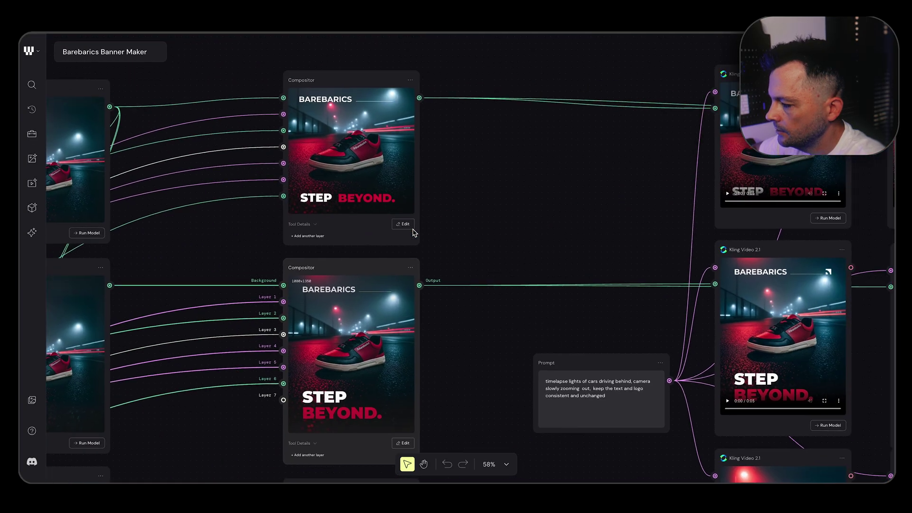
{"action": "scroll", "coordinate": [414, 233], "scroll_direction": "right", "scroll_amount": 3}
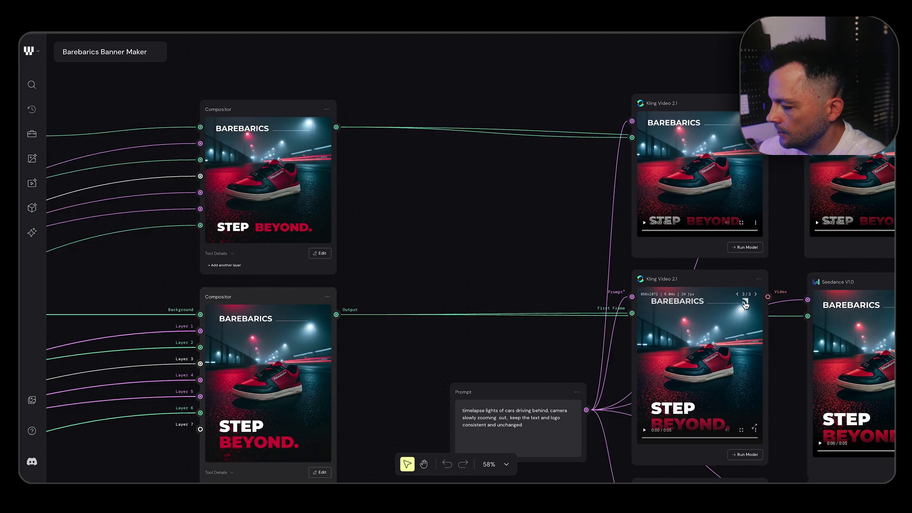
{"action": "scroll", "coordinate": [470, 355], "scroll_direction": "down", "scroll_amount": 3}
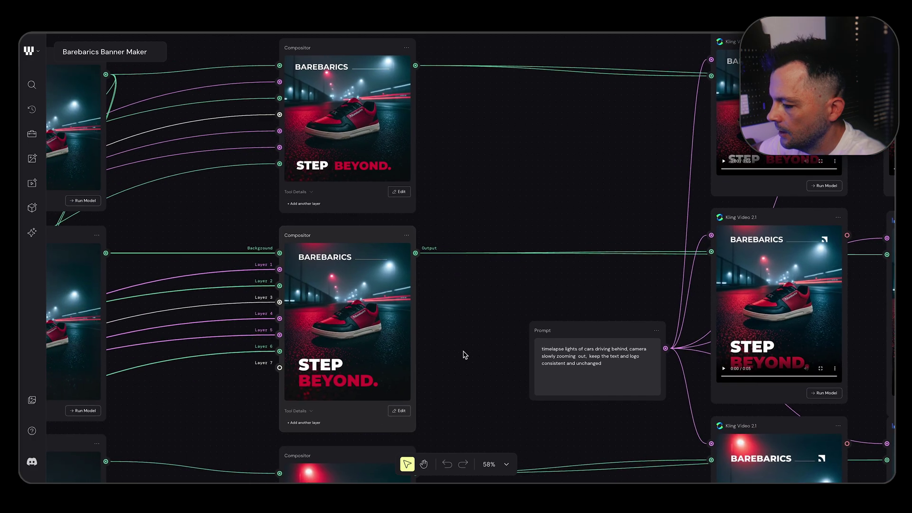
{"action": "scroll", "coordinate": [464, 355], "scroll_direction": "left", "scroll_amount": 3}
{"action": "scroll", "coordinate": [465, 354], "scroll_direction": "up", "scroll_amount": 1}
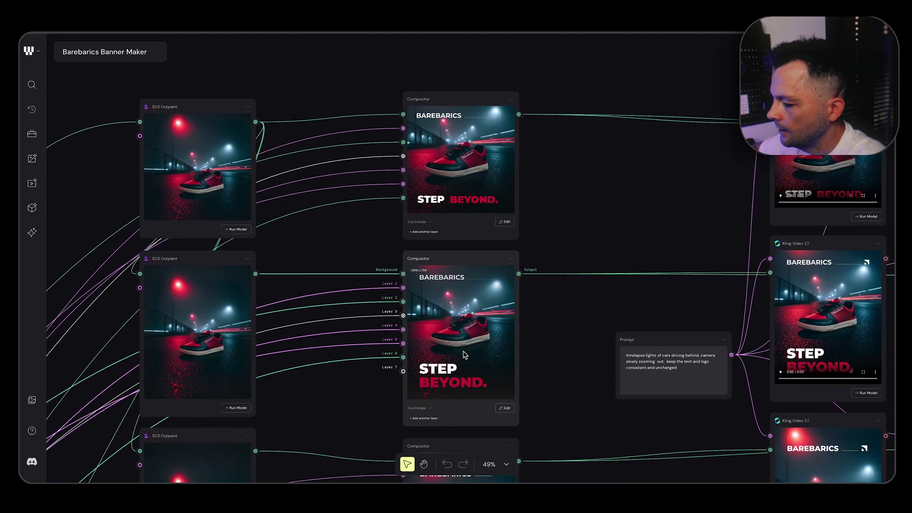
{"action": "scroll", "coordinate": [464, 355], "scroll_direction": "down", "scroll_amount": 3}
{"action": "scroll", "coordinate": [465, 355], "scroll_direction": "right", "scroll_amount": 2}
{"action": "scroll", "coordinate": [465, 355], "scroll_direction": "up", "scroll_amount": 3}
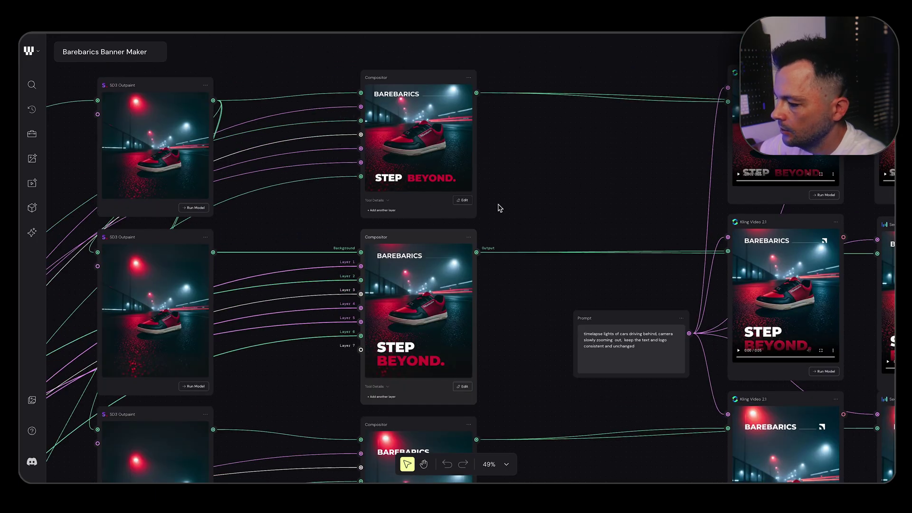
Step: Review the vertical Compositor banners, including the two close-up versions fed by the Resize nodes
{"action": "scroll", "coordinate": [450, 313], "scroll_direction": "down", "scroll_amount": 3}
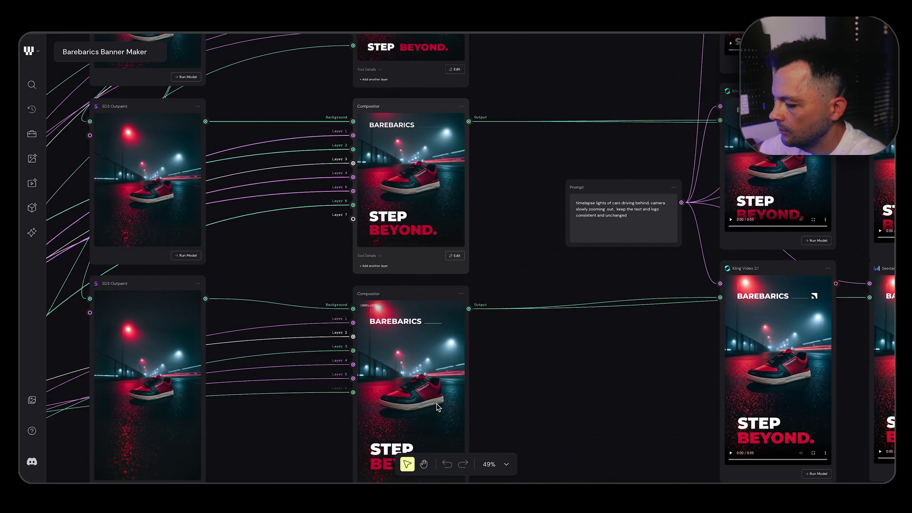
{"action": "scroll", "coordinate": [438, 408], "scroll_direction": "down", "scroll_amount": 2}
{"action": "scroll", "coordinate": [438, 407], "scroll_direction": "right", "scroll_amount": 1}
{"action": "scroll", "coordinate": [407, 307], "scroll_direction": "down", "scroll_amount": 5}
{"action": "scroll", "coordinate": [407, 308], "scroll_direction": "left", "scroll_amount": 1}
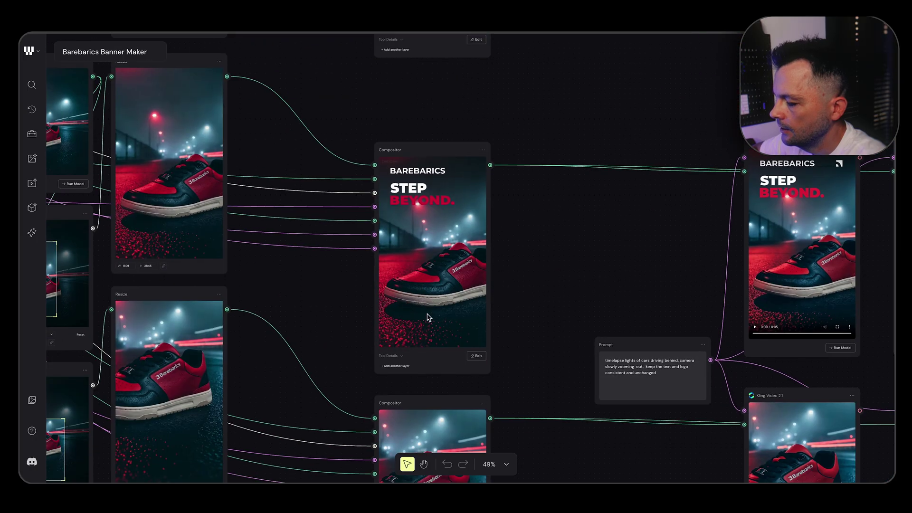
{"action": "scroll", "coordinate": [408, 294], "scroll_direction": "down", "scroll_amount": 4}
{"action": "scroll", "coordinate": [409, 294], "scroll_direction": "right", "scroll_amount": 1}
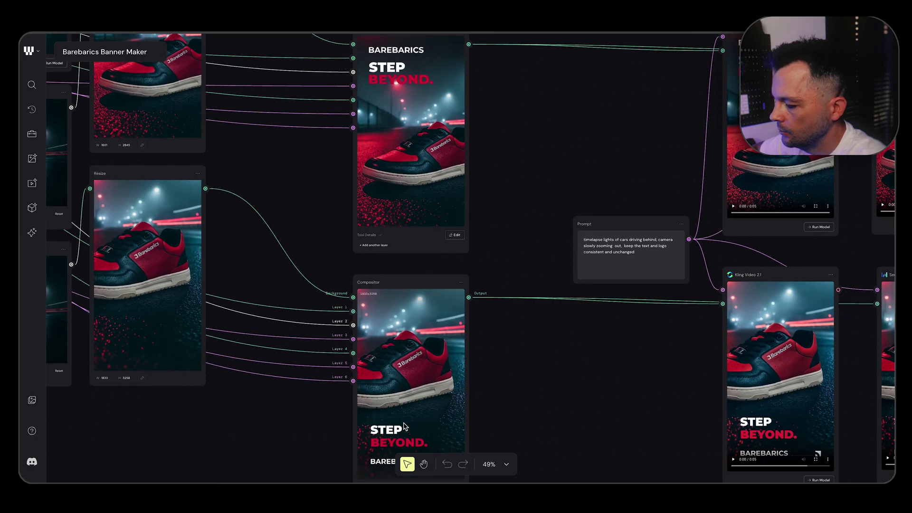
{"action": "scroll", "coordinate": [406, 421], "scroll_direction": "down", "scroll_amount": 5}
{"action": "scroll", "coordinate": [389, 437], "scroll_direction": "up", "scroll_amount": 1}
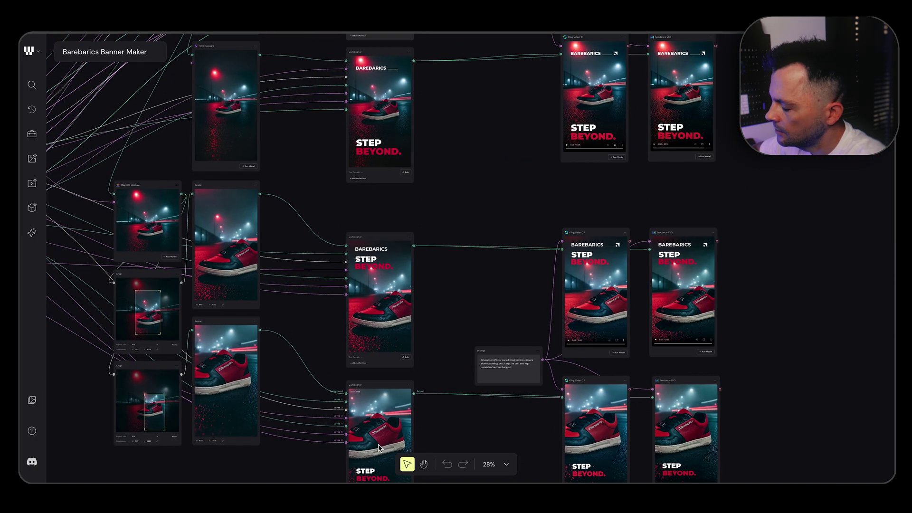
Step: Examine how the compositors and the shared Prompt node connect to the Kling Video 2.1 and Seedance V1.0 nodes
{"action": "scroll", "coordinate": [424, 352], "scroll_direction": "up", "scroll_amount": 2}
{"action": "scroll", "coordinate": [424, 352], "scroll_direction": "right", "scroll_amount": 1}
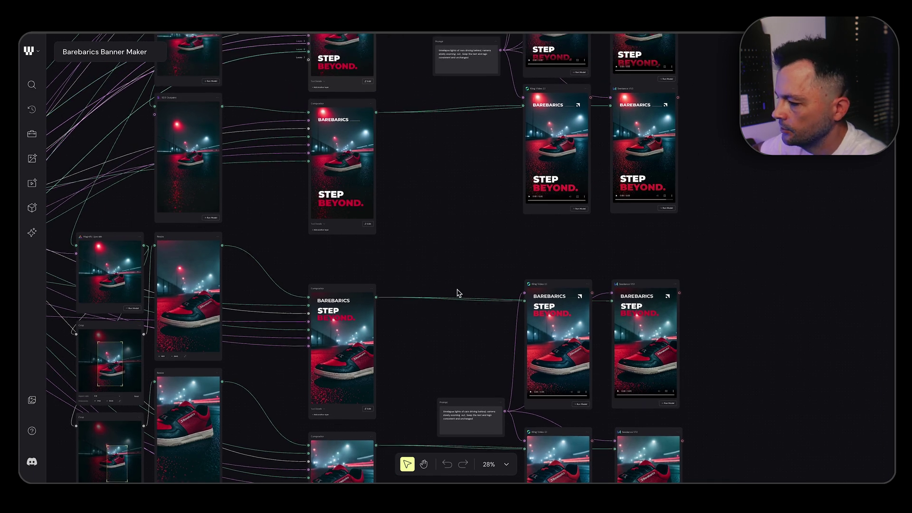
{"action": "scroll", "coordinate": [456, 291], "scroll_direction": "up", "scroll_amount": 4}
{"action": "scroll", "coordinate": [408, 230], "scroll_direction": "right", "scroll_amount": 1}
{"action": "scroll", "coordinate": [407, 230], "scroll_direction": "down", "scroll_amount": 1}
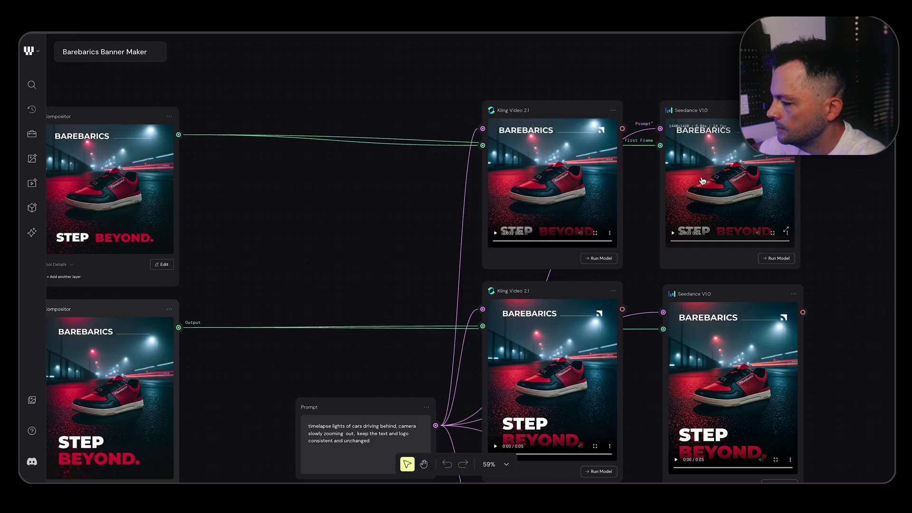
{"action": "scroll", "coordinate": [542, 227], "scroll_direction": "down", "scroll_amount": 1}
{"action": "scroll", "coordinate": [542, 227], "scroll_direction": "up", "scroll_amount": 1}
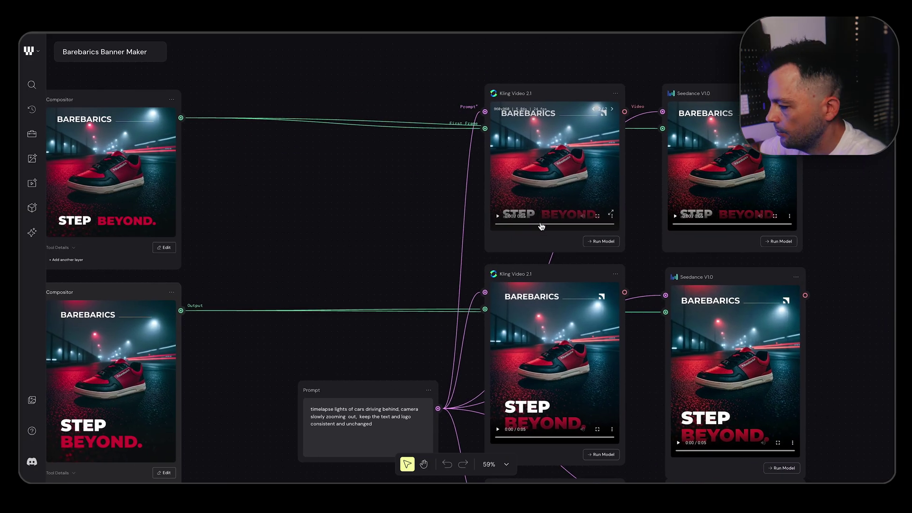
Step: Move the shared video Prompt node up beside the square Compositor and play the square banner's Kling Video 2.1 and Seedance V1.0 clips
{"action": "left_click_drag", "start_coordinate": [362, 394], "coordinate": [290, 207]}
{"action": "left_click", "coordinate": [582, 170]}
{"action": "left_click", "coordinate": [718, 159]}
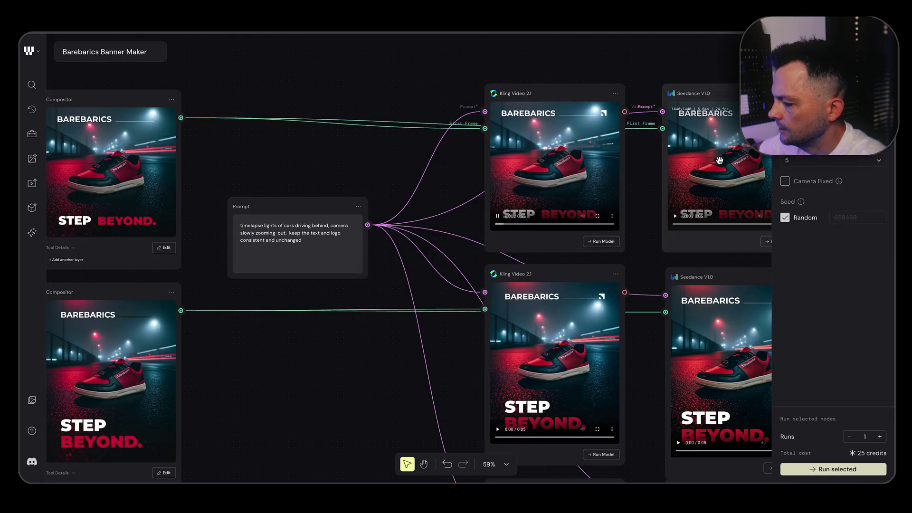
{"action": "scroll", "coordinate": [737, 303], "scroll_direction": "right", "scroll_amount": 2}
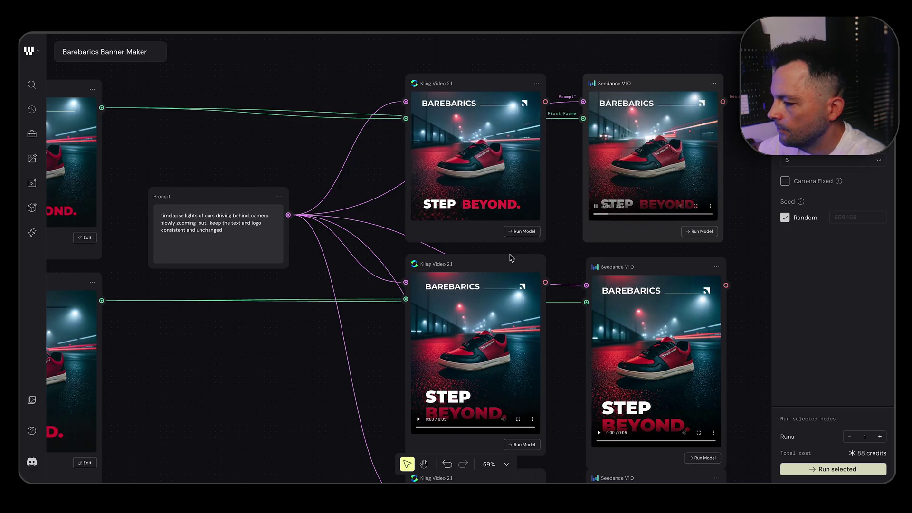
Step: Highlight "keep the text and logo consistent and unchanged" in the video Prompt node to review it
{"action": "scroll", "coordinate": [203, 225], "scroll_direction": "up", "scroll_amount": 5}
{"action": "scroll", "coordinate": [203, 226], "scroll_direction": "left", "scroll_amount": 2}
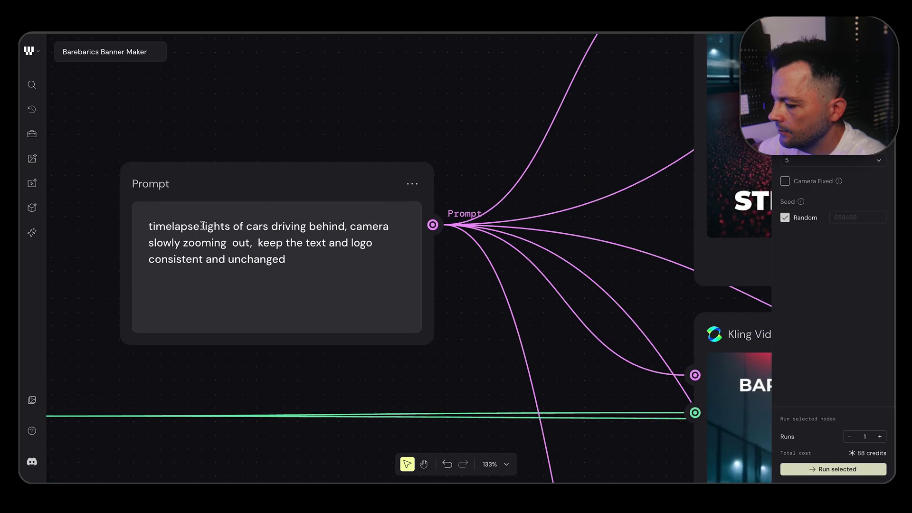
{"action": "left_click_drag", "start_coordinate": [263, 242], "coordinate": [327, 271]}
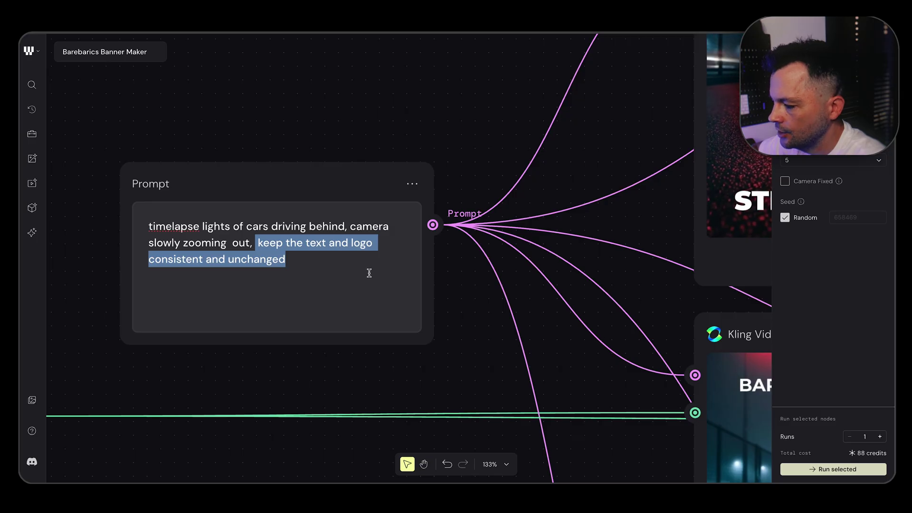
Step: Play the Kling Video 2.1 and Seedance V1.0 clips of the square and the two taller full-shoe banners to compare them
{"action": "scroll", "coordinate": [369, 271], "scroll_direction": "down", "scroll_amount": 5}
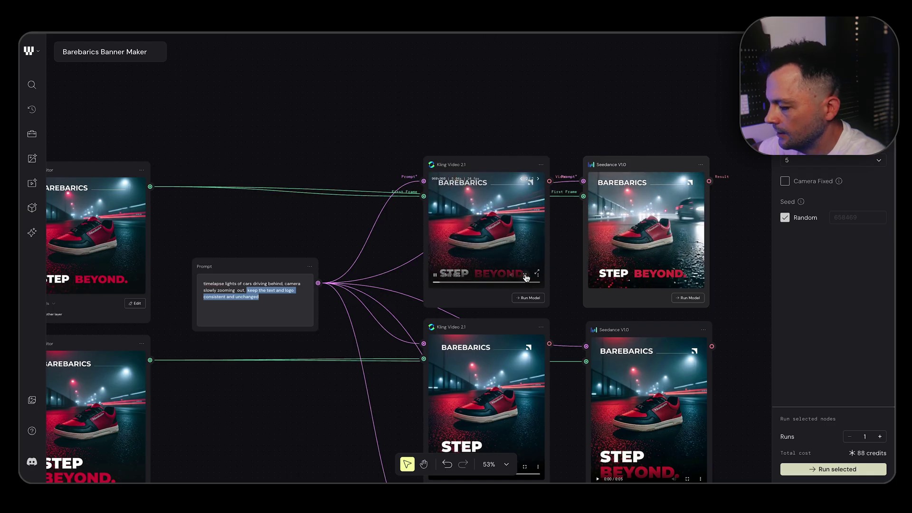
{"action": "scroll", "coordinate": [564, 295], "scroll_direction": "down", "scroll_amount": 2}
{"action": "scroll", "coordinate": [563, 294], "scroll_direction": "down", "scroll_amount": 1}
{"action": "scroll", "coordinate": [563, 293], "scroll_direction": "right", "scroll_amount": 1}
{"action": "scroll", "coordinate": [563, 296], "scroll_direction": "down", "scroll_amount": 3}
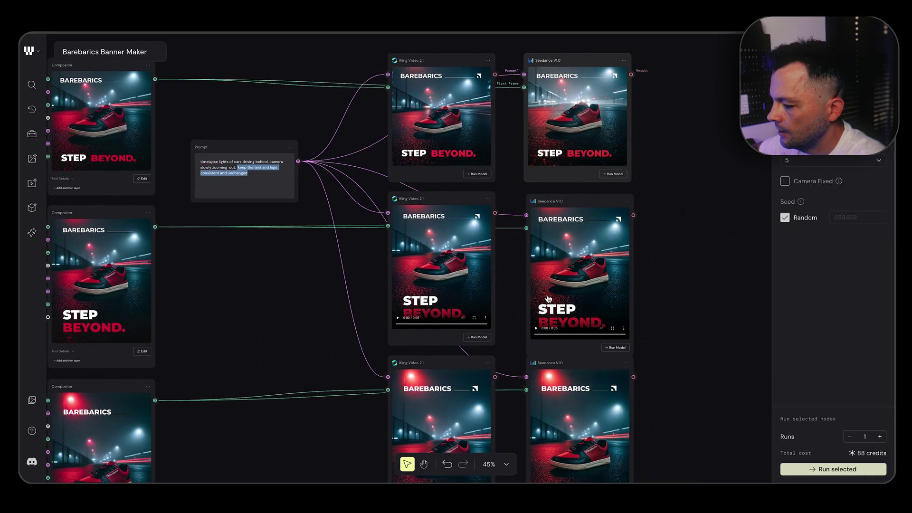
{"action": "scroll", "coordinate": [571, 376], "scroll_direction": "down", "scroll_amount": 4}
{"action": "left_click", "coordinate": [571, 377]}
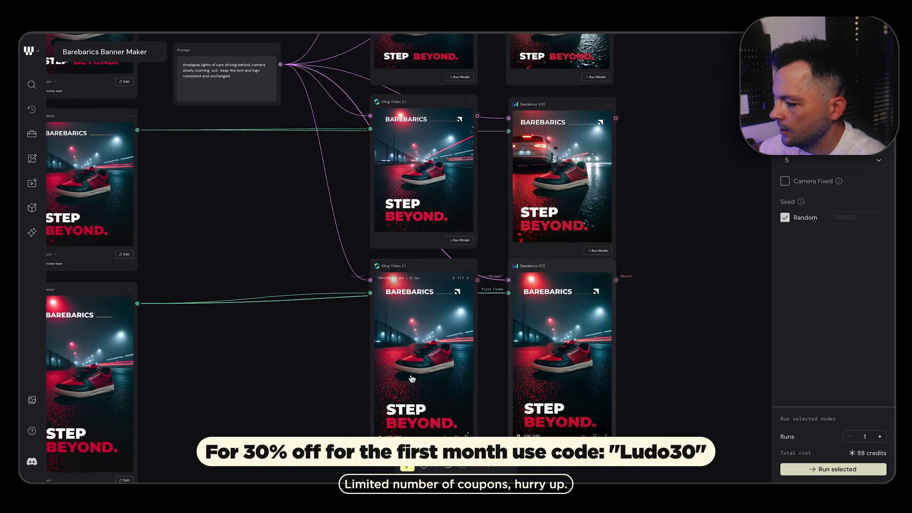
{"action": "left_click", "coordinate": [411, 377]}
{"action": "scroll", "coordinate": [409, 375], "scroll_direction": "down", "scroll_amount": 4}
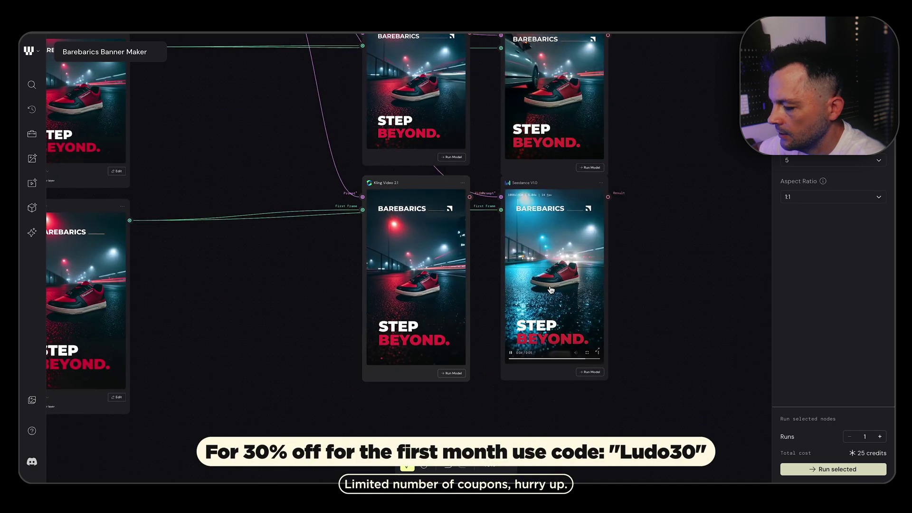
Step: Examine the close-up shoe banners' Kling Video 2.1 and Seedance V1.0 nodes and the Prompt node they share
{"action": "scroll", "coordinate": [551, 289], "scroll_direction": "down", "scroll_amount": 5}
{"action": "scroll", "coordinate": [551, 290], "scroll_direction": "down", "scroll_amount": 8}
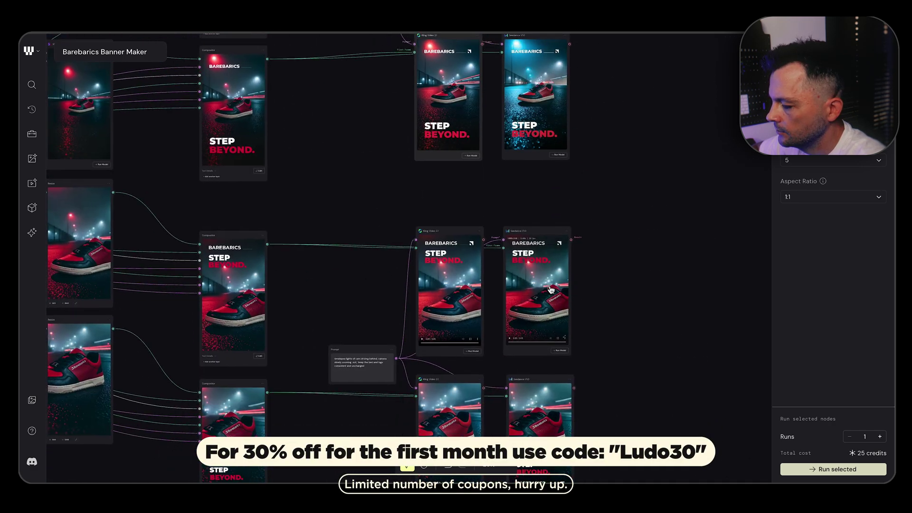
{"action": "scroll", "coordinate": [551, 289], "scroll_direction": "down", "scroll_amount": 2}
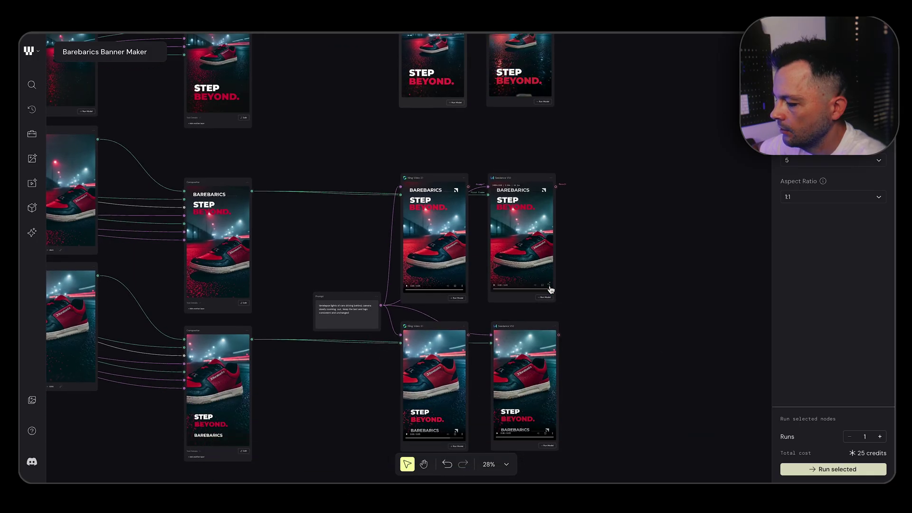
{"action": "scroll", "coordinate": [551, 289], "scroll_direction": "up", "scroll_amount": 4}
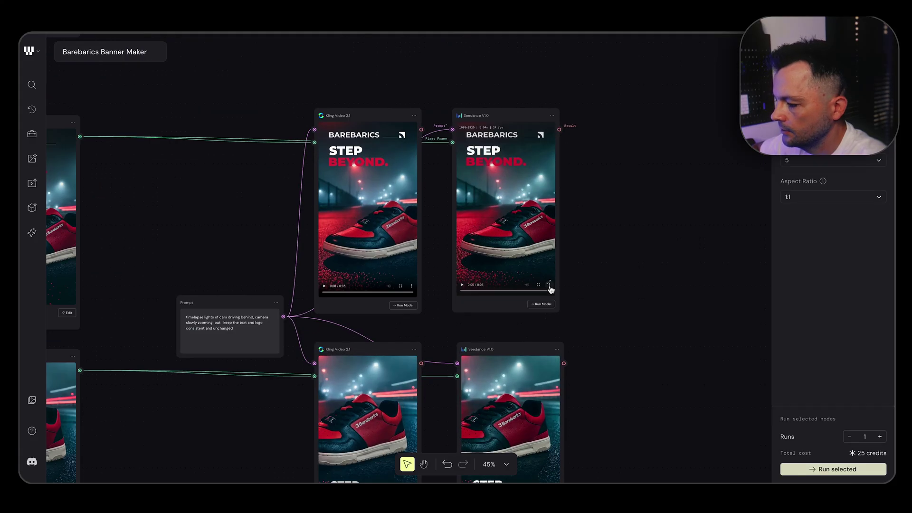
Step: Return to the start of the workflow and review the product File, SD3 Remove Background and Crop nodes
{"action": "scroll", "coordinate": [552, 290], "scroll_direction": "down", "scroll_amount": 6}
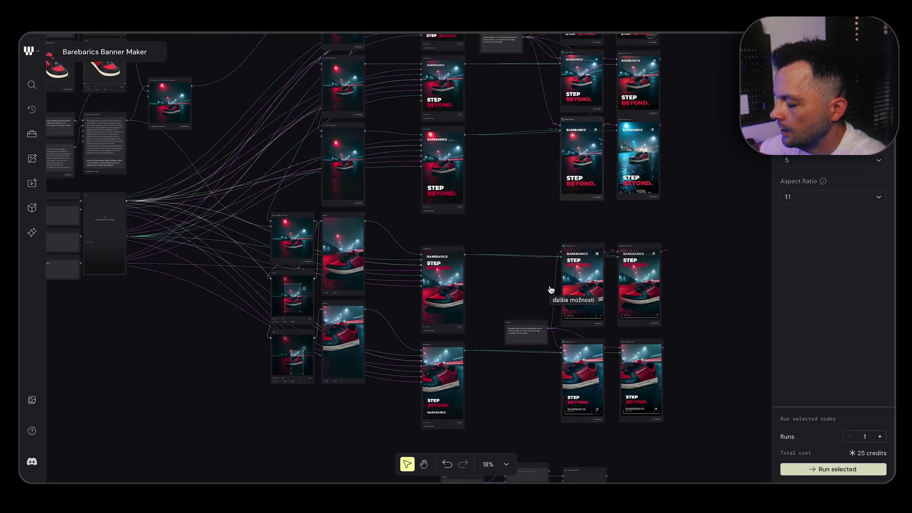
{"action": "scroll", "coordinate": [552, 290], "scroll_direction": "left", "scroll_amount": 5}
{"action": "scroll", "coordinate": [551, 290], "scroll_direction": "up", "scroll_amount": 3}
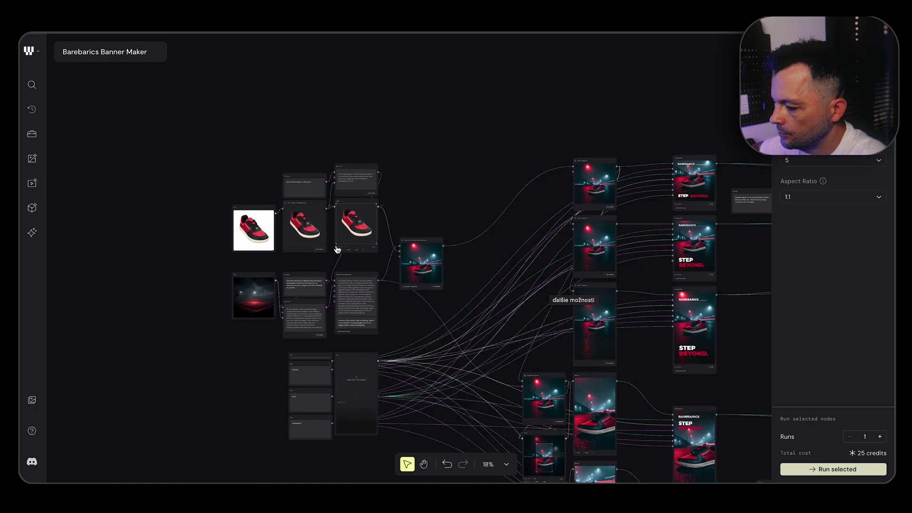
{"action": "scroll", "coordinate": [212, 224], "scroll_direction": "up", "scroll_amount": 8}
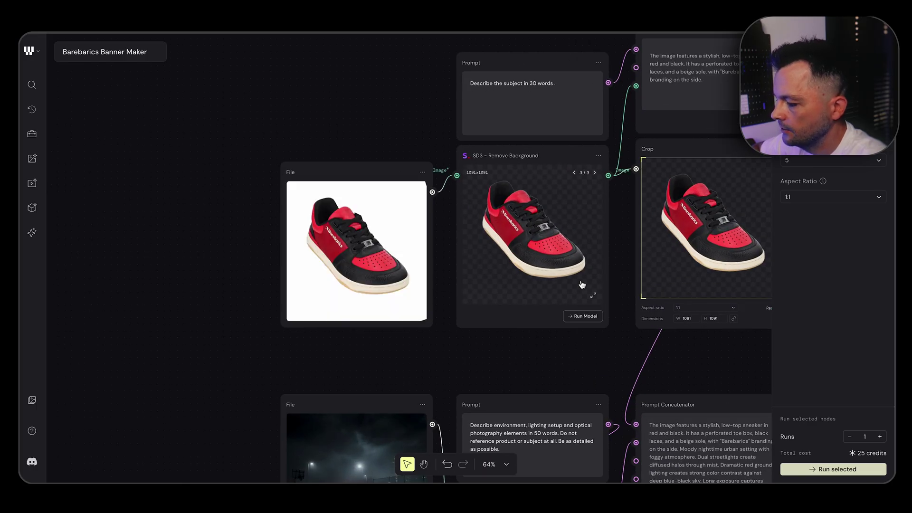
{"action": "left_click", "coordinate": [615, 312]}
{"action": "right_click", "coordinate": [615, 313]}
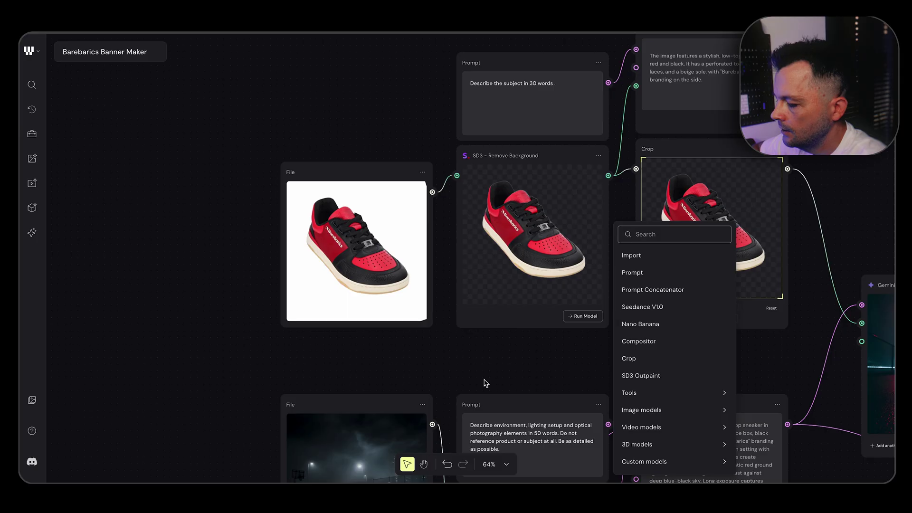
{"action": "left_click", "coordinate": [454, 345]}
Step: Review the environment File node with its Prompt, Any LLM description and Prompt Concatenator
{"action": "scroll", "coordinate": [454, 344], "scroll_direction": "down", "scroll_amount": 5}
{"action": "scroll", "coordinate": [313, 378], "scroll_direction": "down", "scroll_amount": 4}
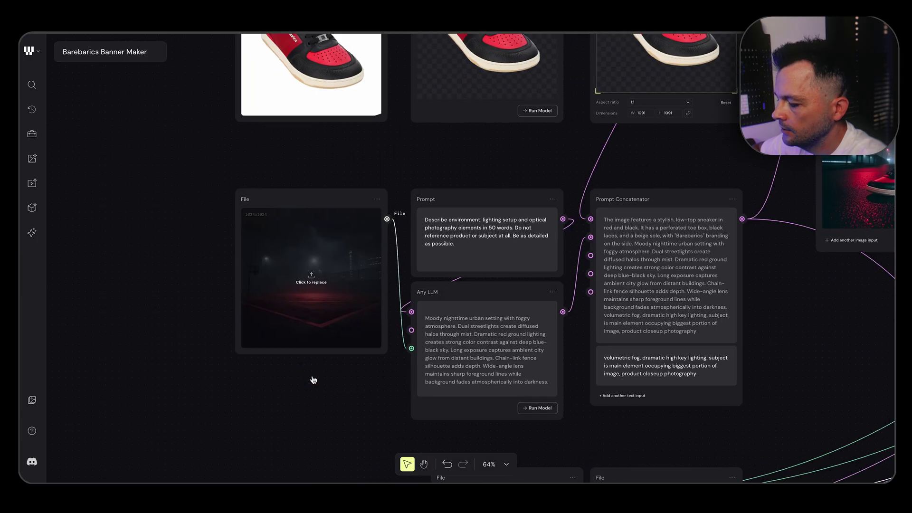
{"action": "left_click", "coordinate": [437, 287]}
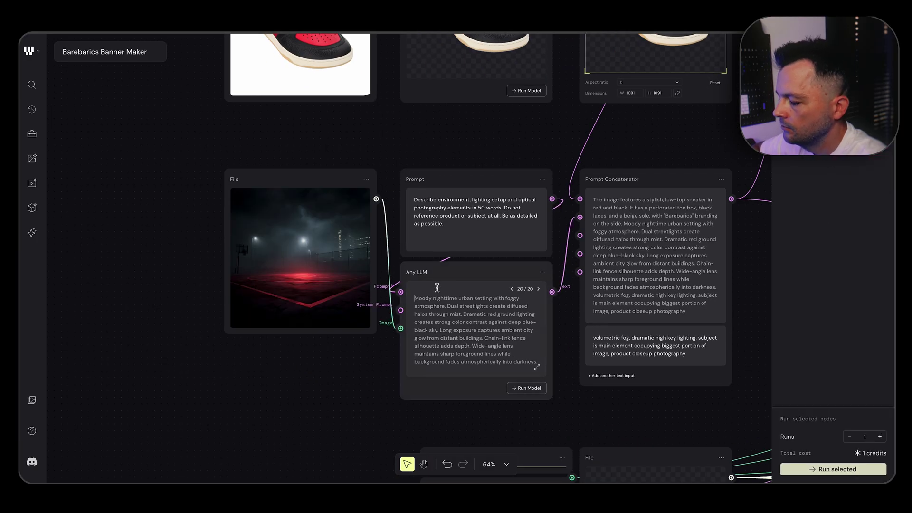
Step: Inspect the File nodes and the BEYOND., STEP and BAREBARICS Text nodes that feed the compositors
{"action": "scroll", "coordinate": [532, 328], "scroll_direction": "down", "scroll_amount": 5}
{"action": "scroll", "coordinate": [532, 327], "scroll_direction": "down", "scroll_amount": 4}
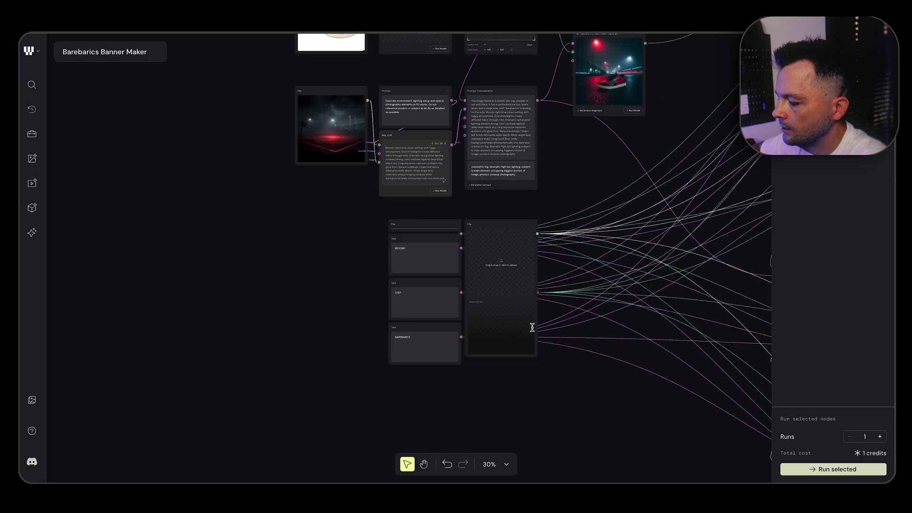
{"action": "scroll", "coordinate": [475, 324], "scroll_direction": "up", "scroll_amount": 4}
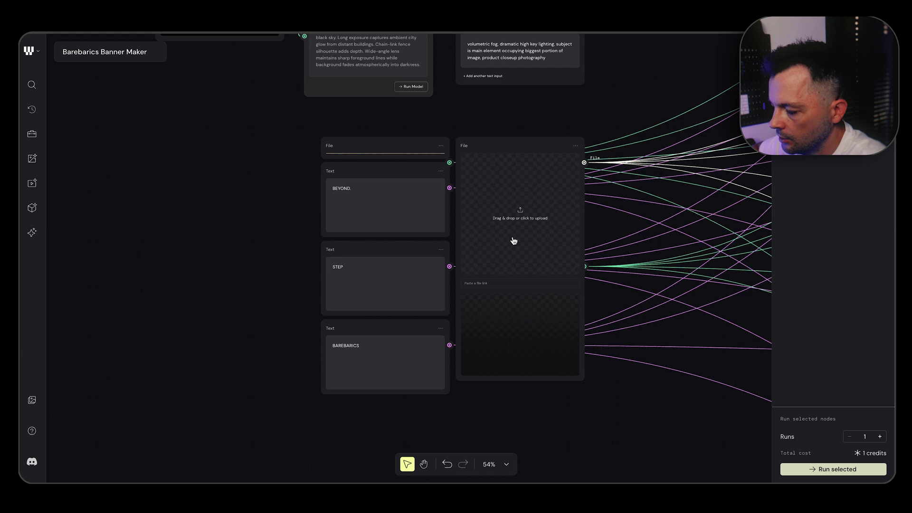
Step: Survey the whole node graph from the product, environment and text inputs across to the banner and video outputs
{"action": "scroll", "coordinate": [519, 227], "scroll_direction": "down", "scroll_amount": 5}
{"action": "scroll", "coordinate": [518, 224], "scroll_direction": "up", "scroll_amount": 3}
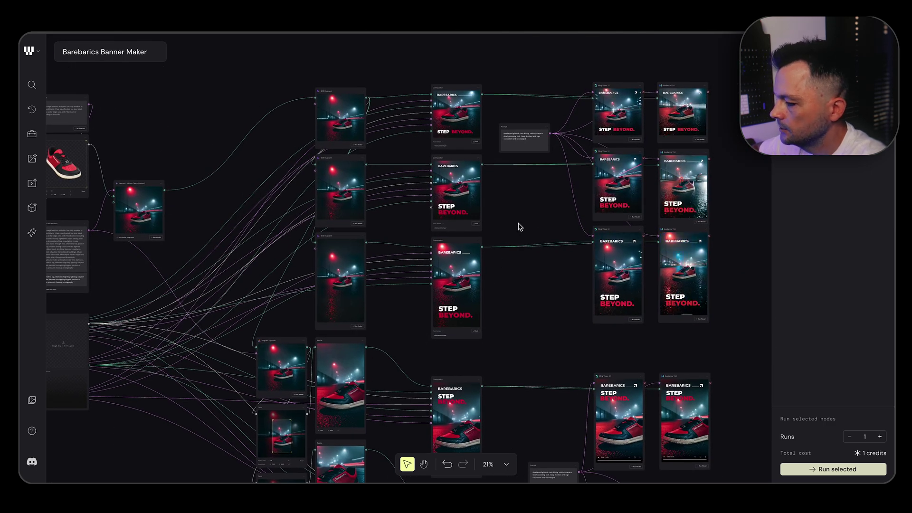
{"action": "scroll", "coordinate": [519, 226], "scroll_direction": "left", "scroll_amount": 5}
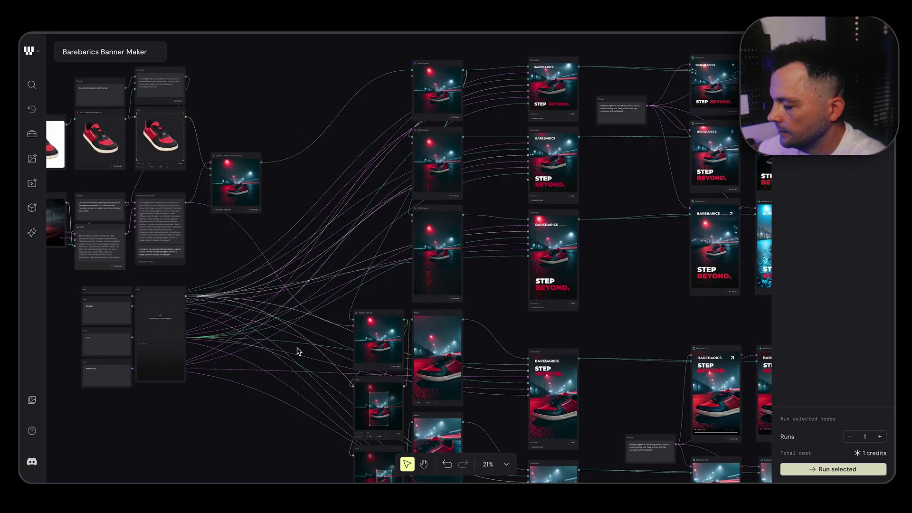
{"action": "scroll", "coordinate": [297, 351], "scroll_direction": "down", "scroll_amount": 4}
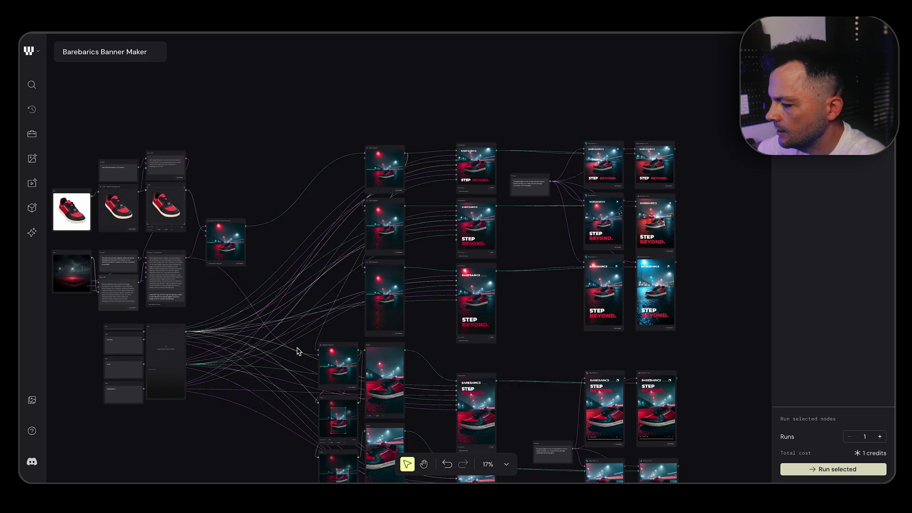
{"action": "scroll", "coordinate": [296, 352], "scroll_direction": "left", "scroll_amount": 3}
{"action": "scroll", "coordinate": [297, 351], "scroll_direction": "up", "scroll_amount": 1}
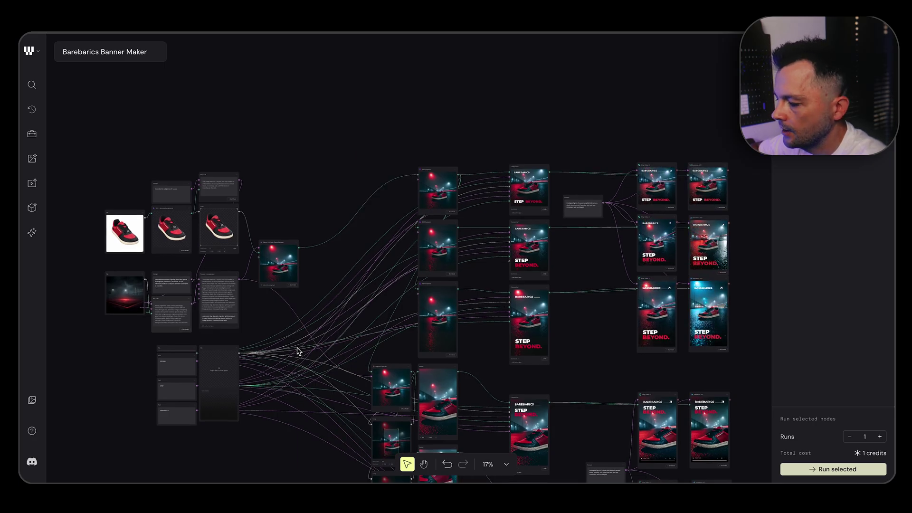
{"action": "scroll", "coordinate": [315, 342], "scroll_direction": "down", "scroll_amount": 4}
{"action": "scroll", "coordinate": [315, 342], "scroll_direction": "right", "scroll_amount": 2}
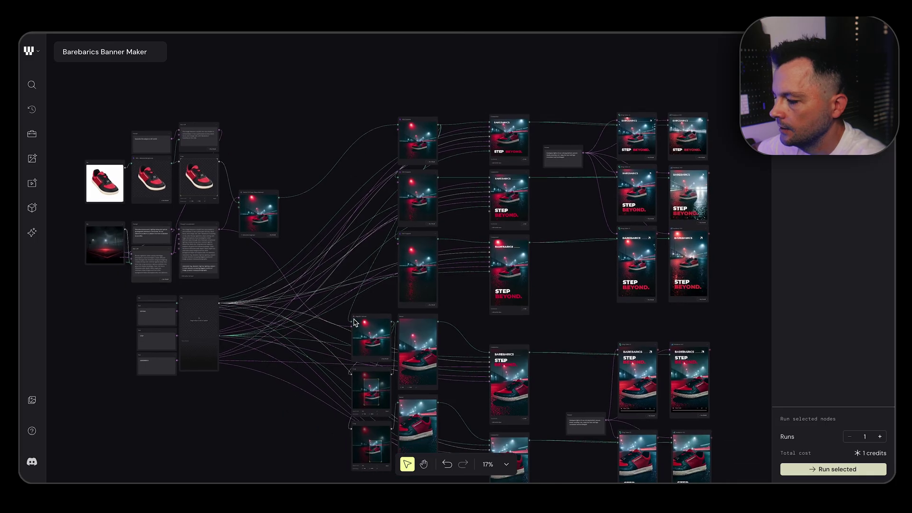